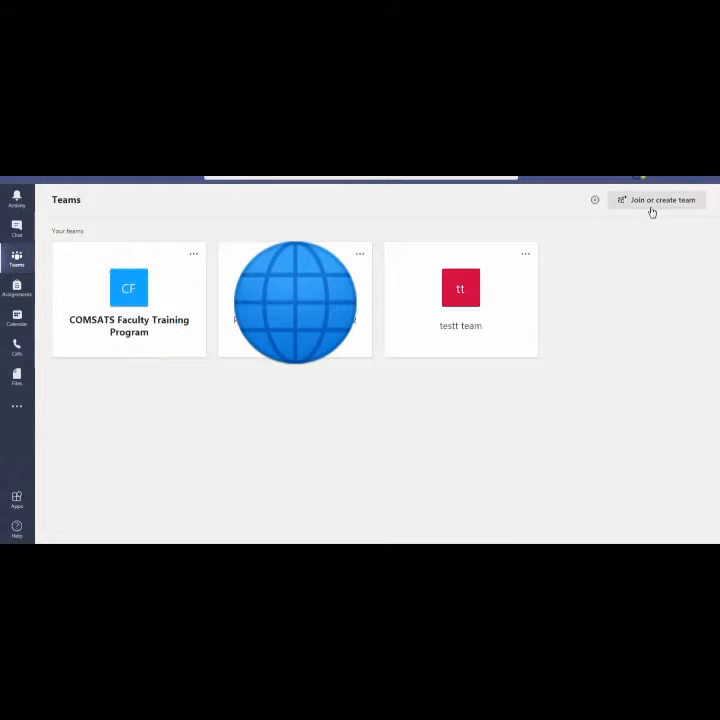
Go to Join or create a team and choose Create team to show the team types
{"action": "left_click", "coordinate": [651, 211]}
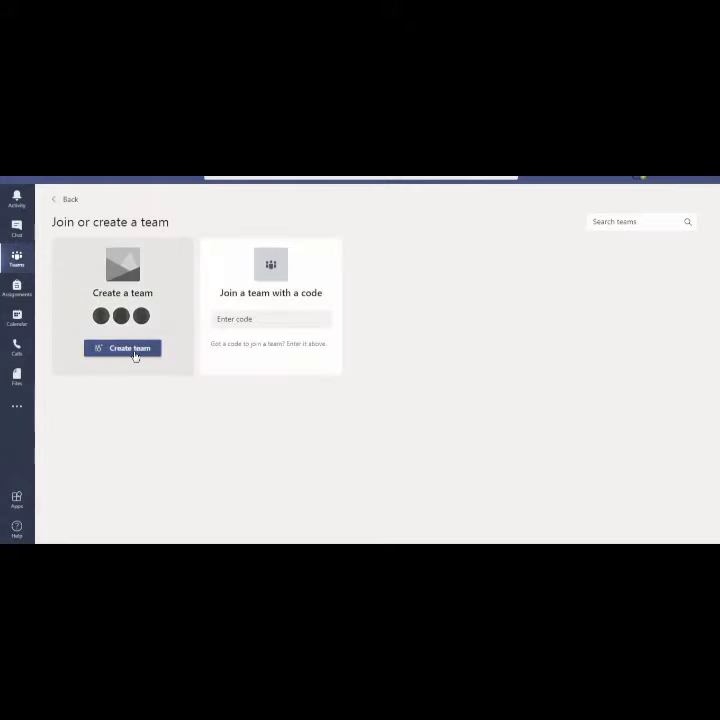
{"action": "left_click", "coordinate": [135, 352]}
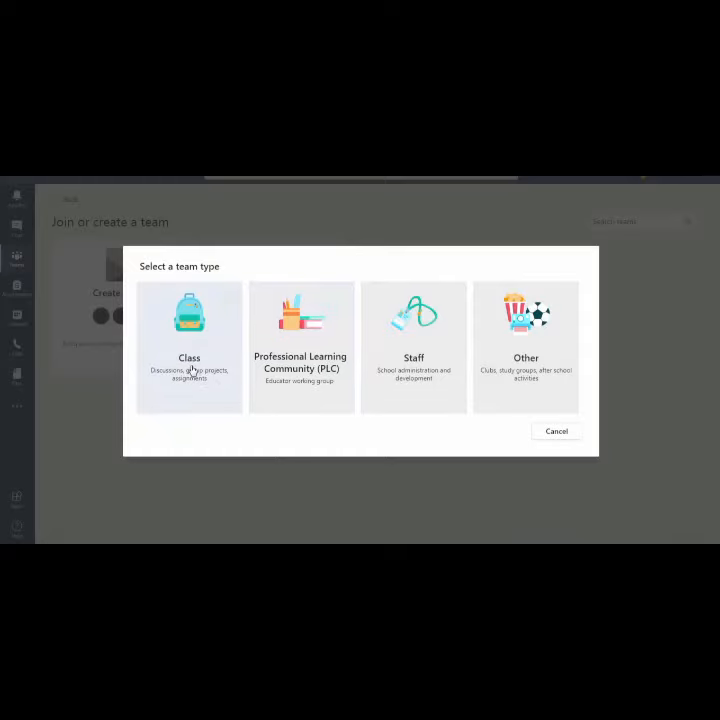
Create a Class team named 'my team' and continue past the name and description
{"action": "left_click", "coordinate": [193, 372]}
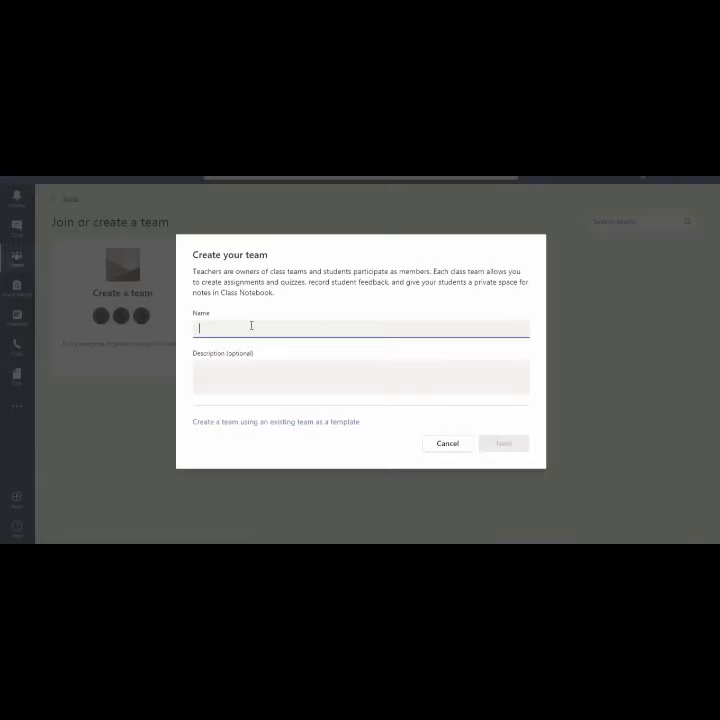
{"action": "type", "text": "my te"}
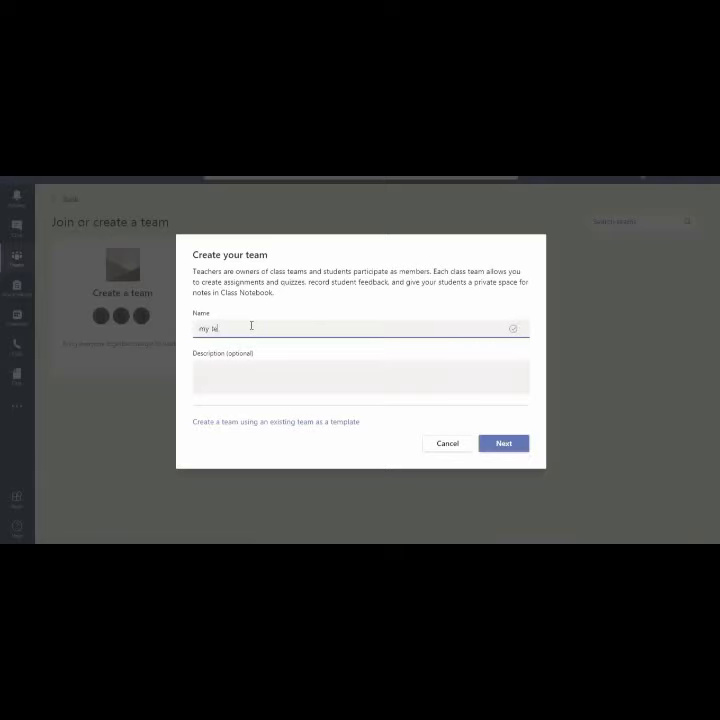
{"action": "type", "text": "am"}
{"action": "left_click", "coordinate": [242, 375]}
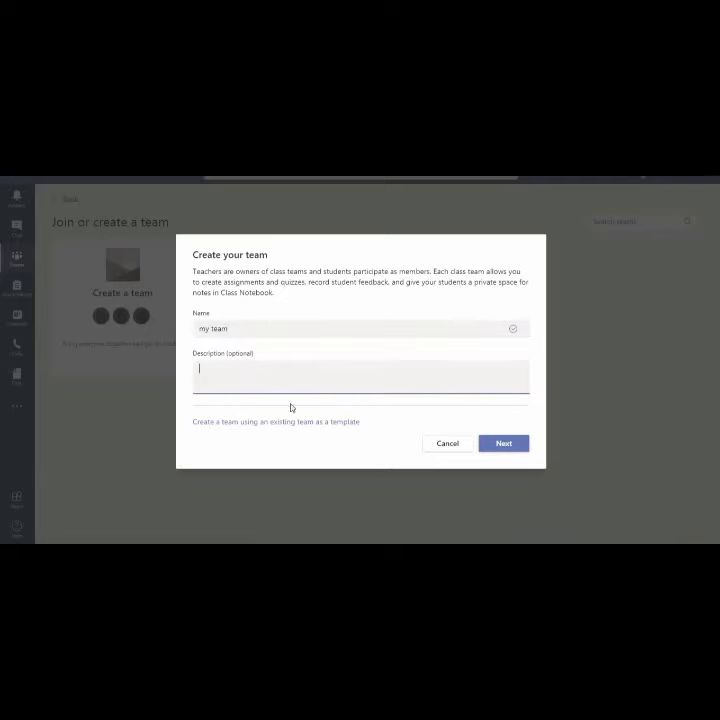
{"action": "left_click", "coordinate": [496, 446]}
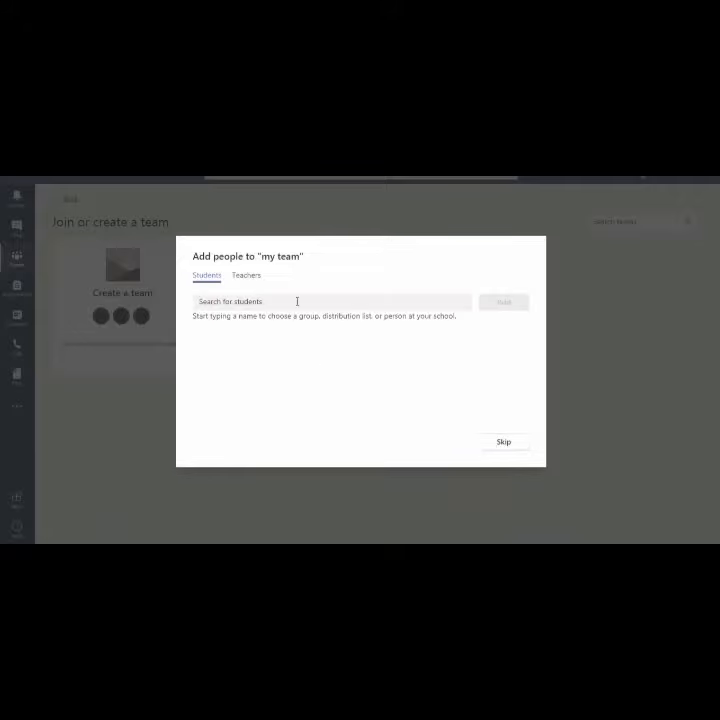
{"action": "left_click", "coordinate": [293, 305]}
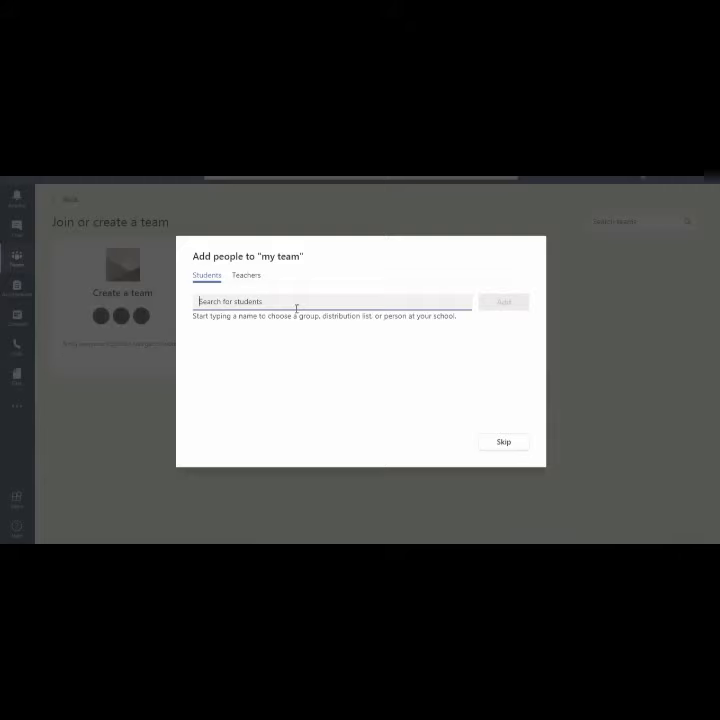
{"action": "left_click", "coordinate": [253, 277]}
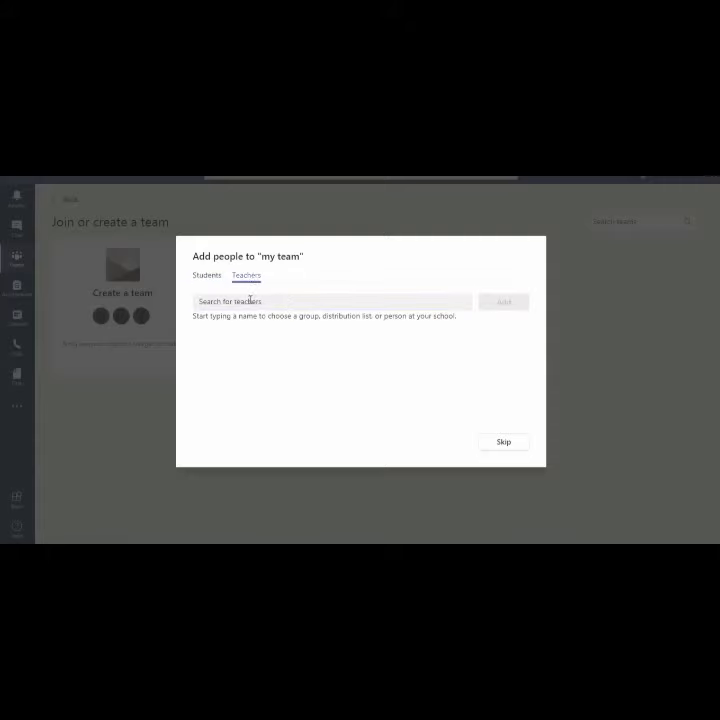
{"action": "left_click", "coordinate": [250, 301]}
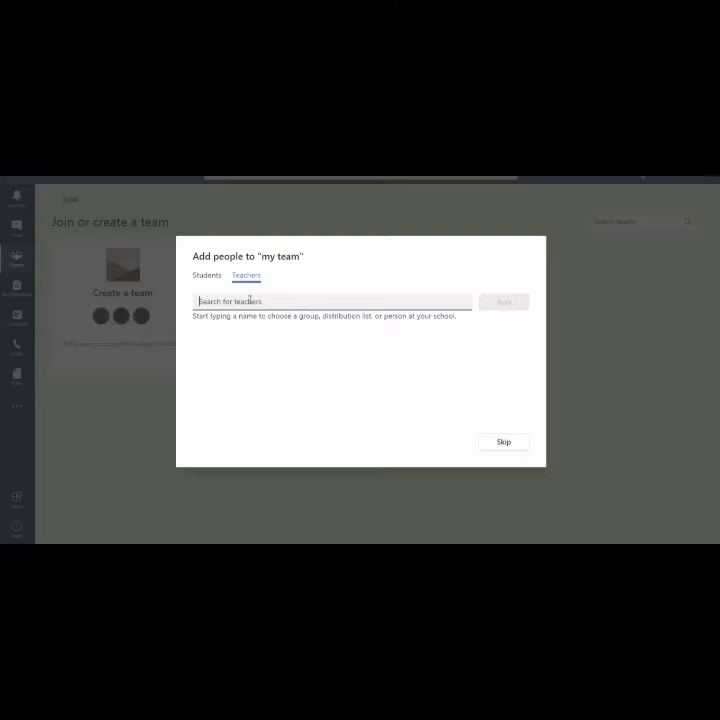
{"action": "left_click", "coordinate": [206, 275]}
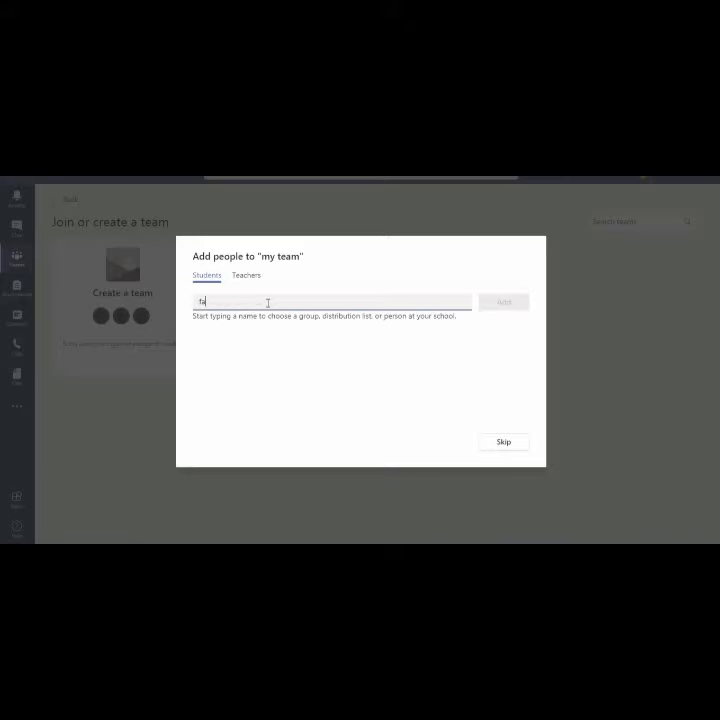
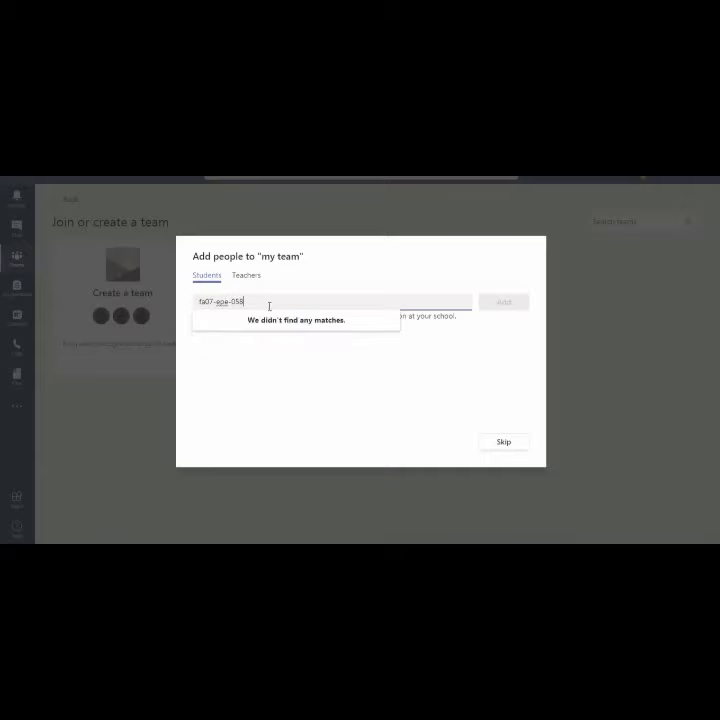
{"action": "key", "text": "BackSpace"}
{"action": "key", "text": "BackSpace"}
{"action": "key", "text": "BackSpace"}
{"action": "key", "text": "BackSpace"}
{"action": "key", "text": "BackSpace"}
{"action": "key", "text": "BackSpace"}
{"action": "key", "text": "BackSpace"}
{"action": "key", "text": "BackSpace"}
{"action": "key", "text": "BackSpace"}
{"action": "key", "text": "BackSpace"}
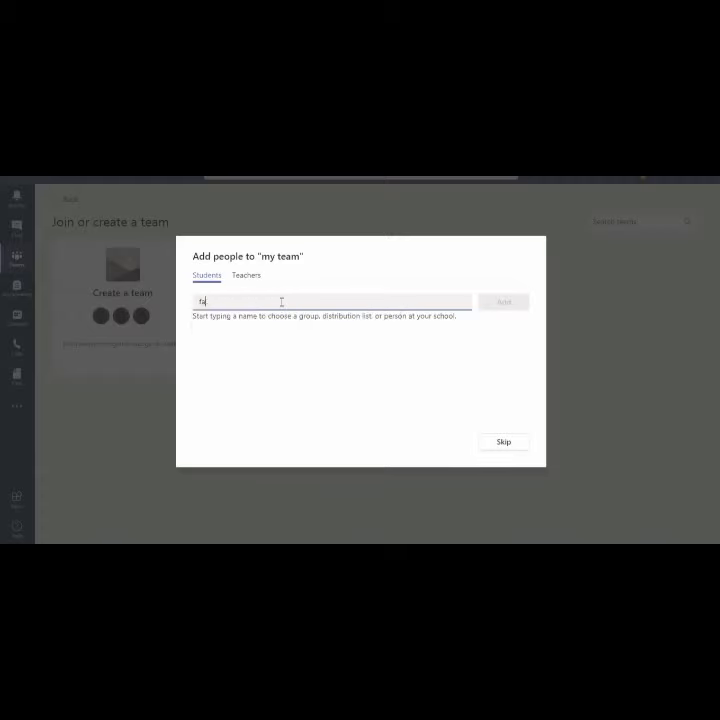
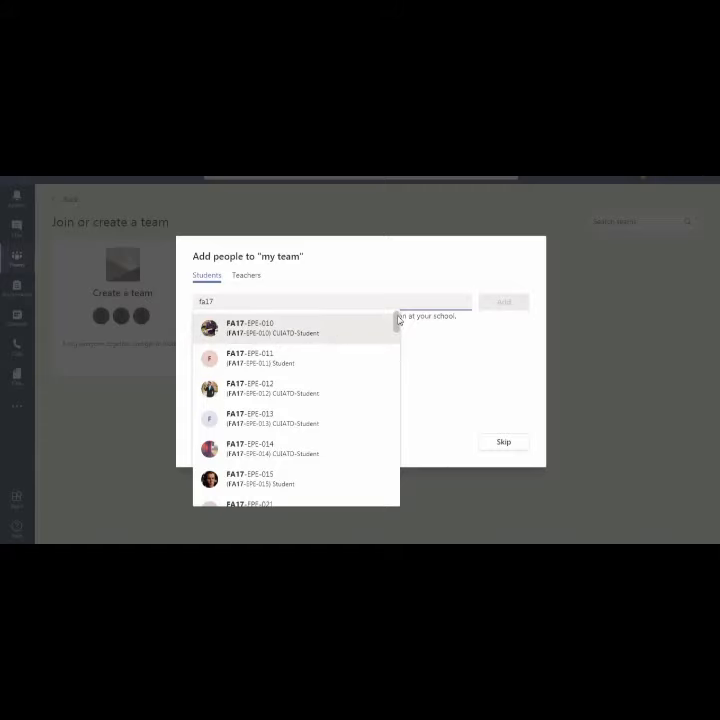
{"action": "mouse_move", "coordinate": [398, 317]}
{"action": "left_mouse_down"}
{"action": "mouse_move", "coordinate": [397, 332]}
{"action": "mouse_move", "coordinate": [396, 317]}
{"action": "left_mouse_up"}
{"action": "key", "text": "BackSpace"}
{"action": "key", "text": "BackSpace"}
{"action": "key", "text": "BackSpace"}
{"action": "key", "text": "BackSpace"}
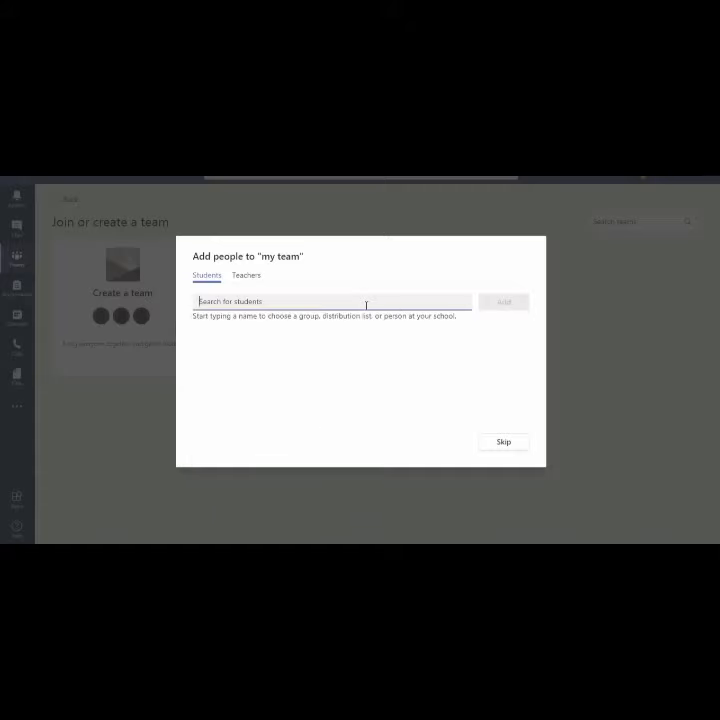
Search for a teacher by name on the Teachers tab, pick the suggestion, then skip adding people
{"action": "left_click", "coordinate": [251, 281]}
{"action": "type", "text": "mary"}
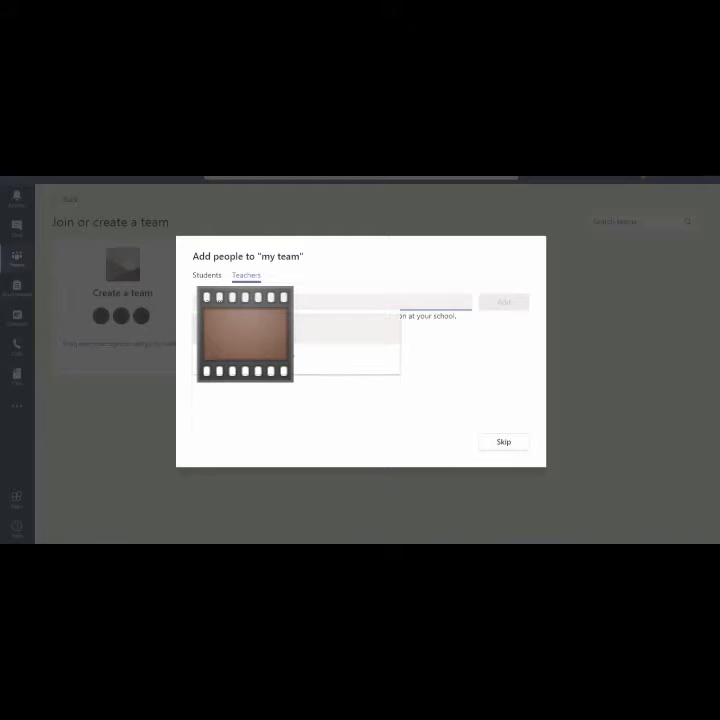
{"action": "left_click", "coordinate": [326, 337]}
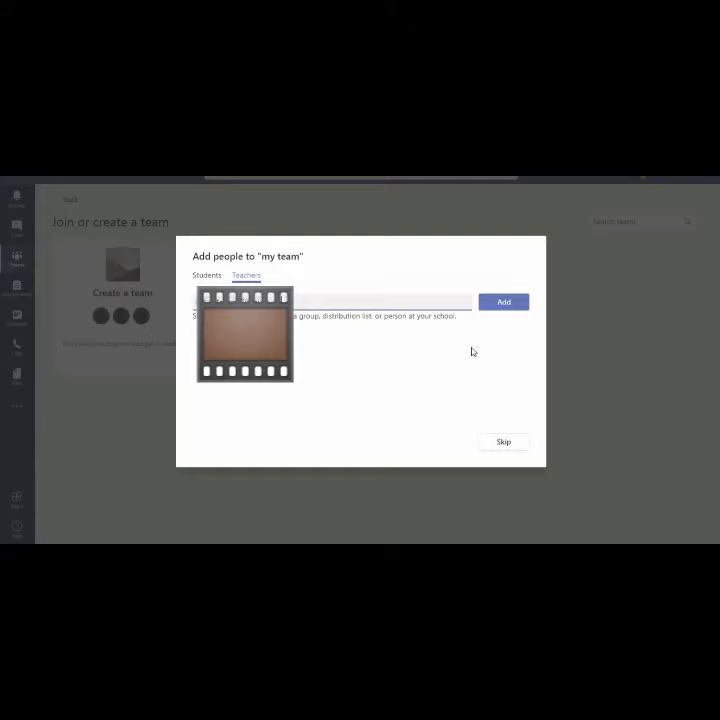
{"action": "left_click", "coordinate": [498, 444]}
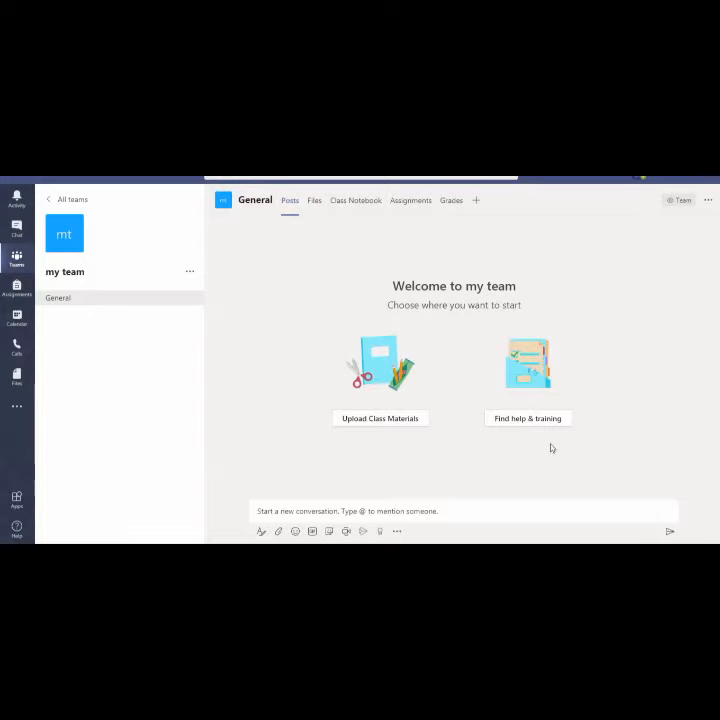
Return to the Teams grid and show the options menu on the my team card
{"action": "left_click", "coordinate": [18, 262]}
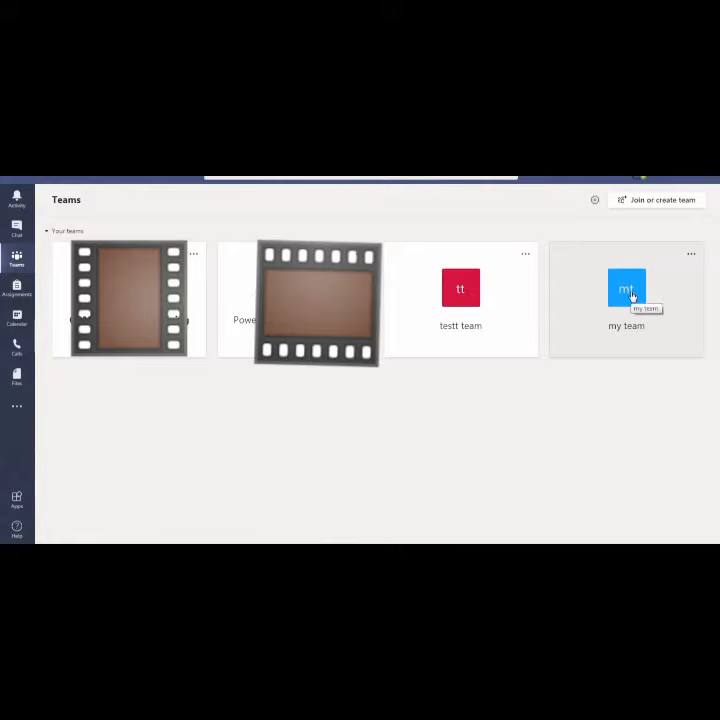
{"action": "left_click", "coordinate": [690, 256]}
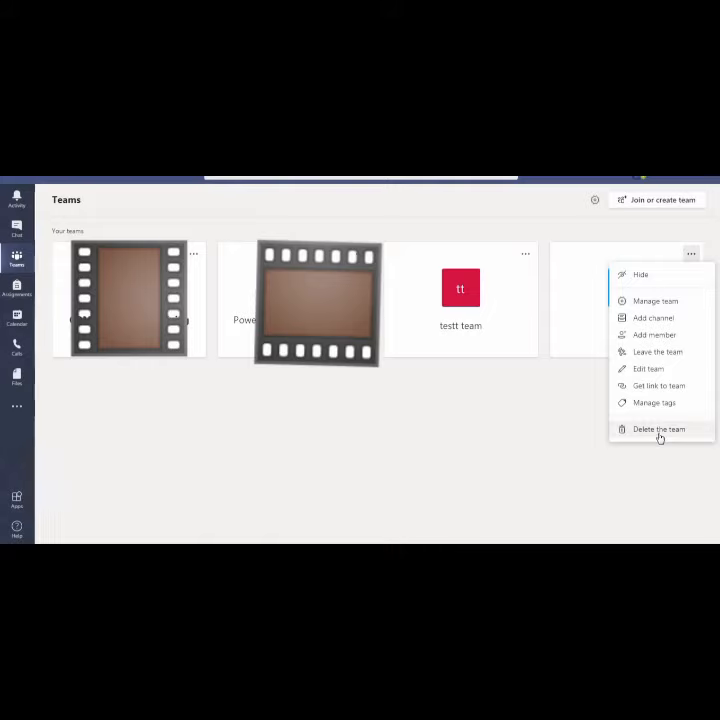
View my team's management page with one owner and 0 members, then its sidebar options
{"action": "left_click", "coordinate": [651, 301]}
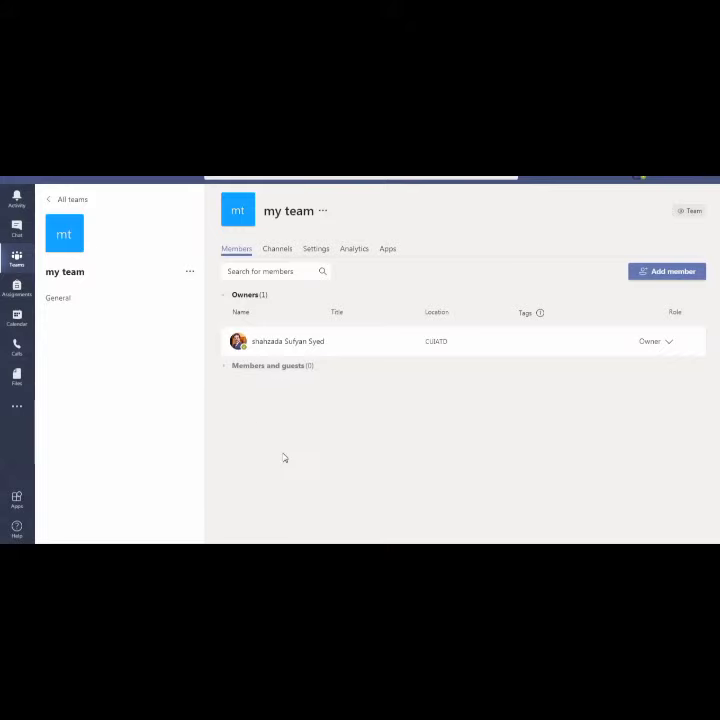
{"action": "left_click", "coordinate": [190, 274]}
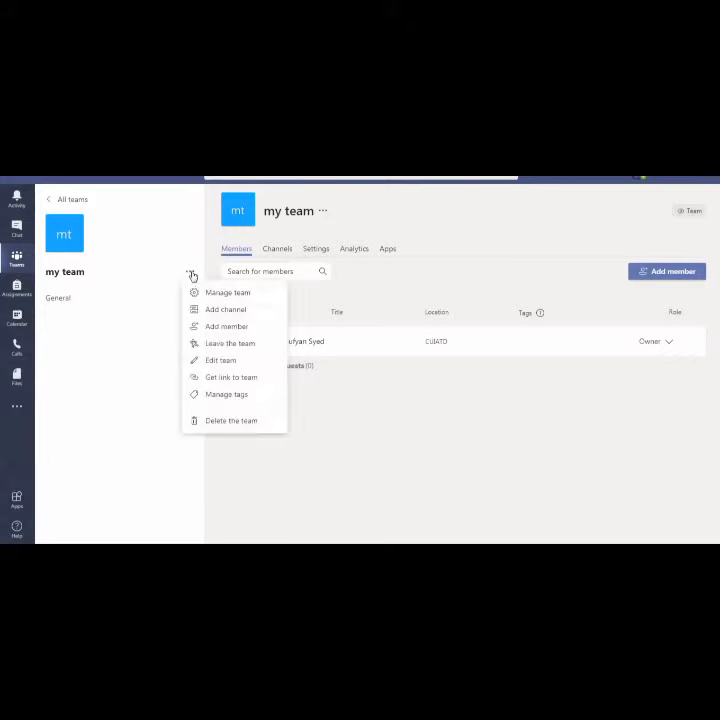
{"action": "left_click", "coordinate": [67, 299]}
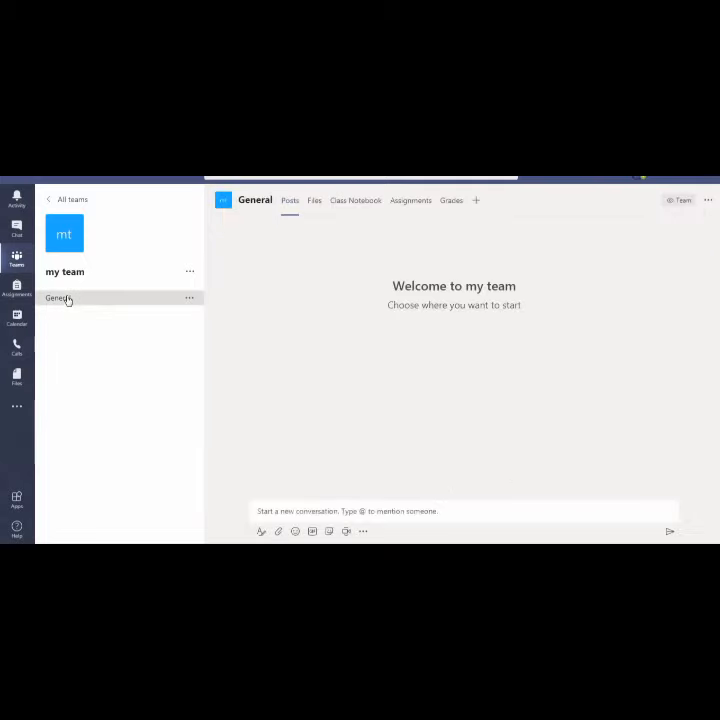
{"action": "left_click", "coordinate": [191, 299]}
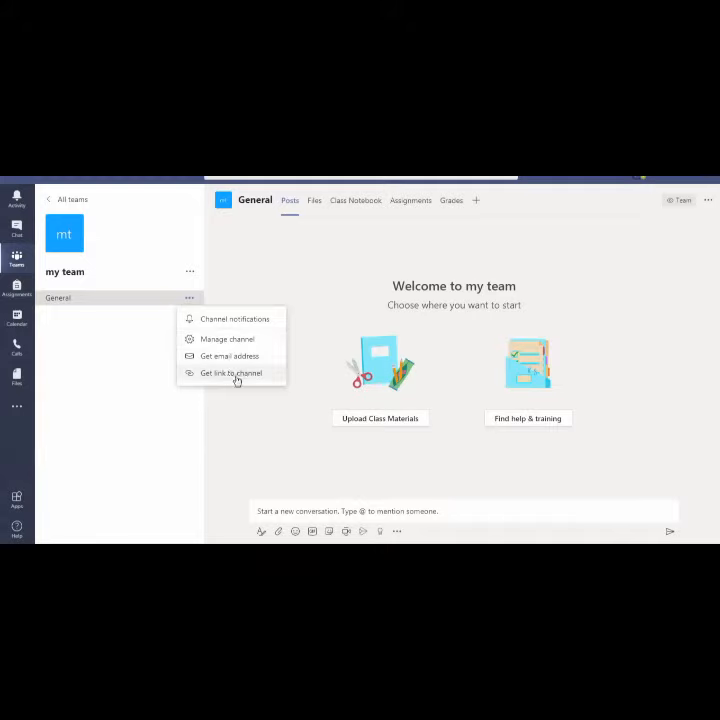
{"action": "left_click", "coordinate": [273, 460]}
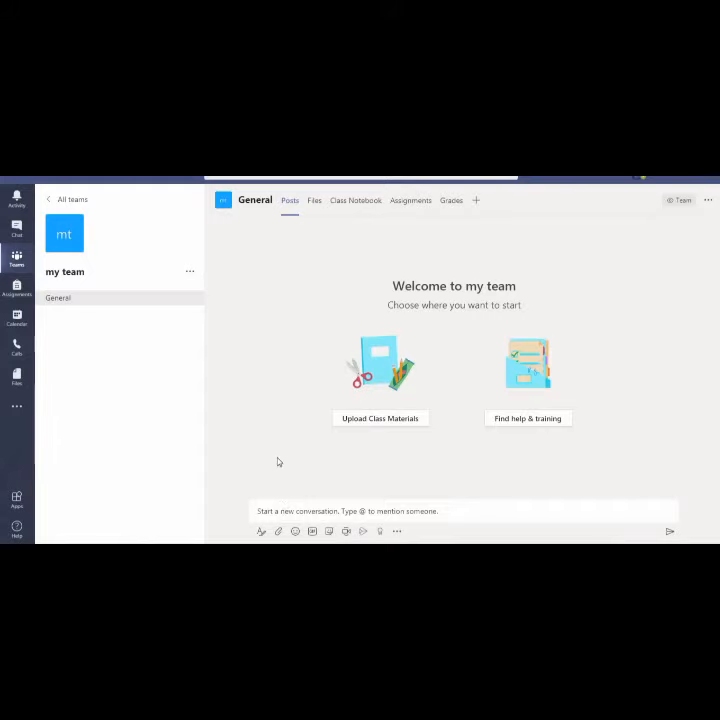
Start a General post, try attaching a file, dismiss the files-setup notice, and start Meet now
{"action": "left_click", "coordinate": [282, 511]}
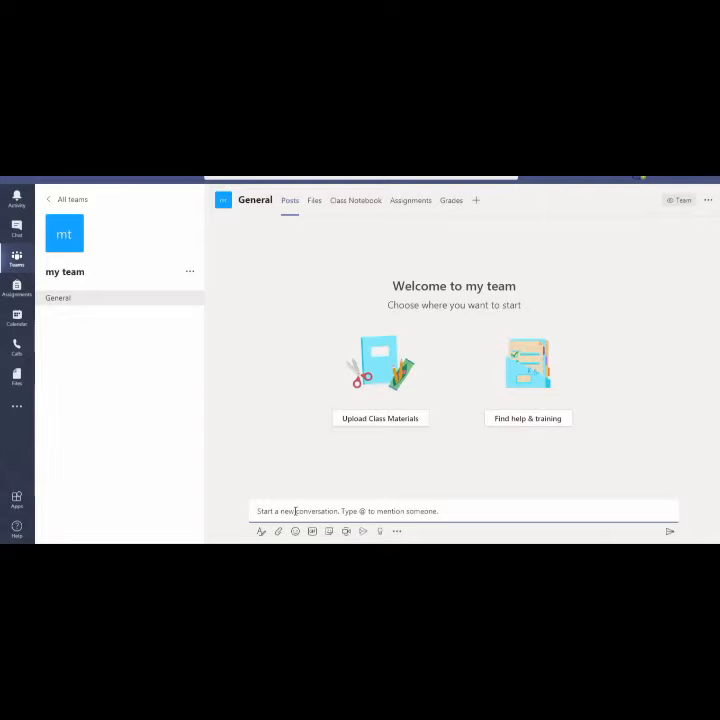
{"action": "type", "text": "H"}
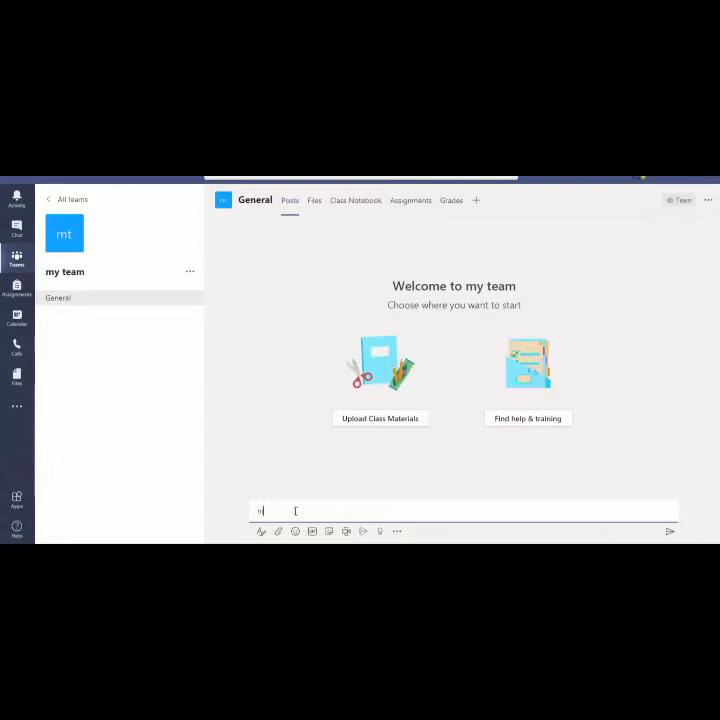
{"action": "key", "text": "BackSpace"}
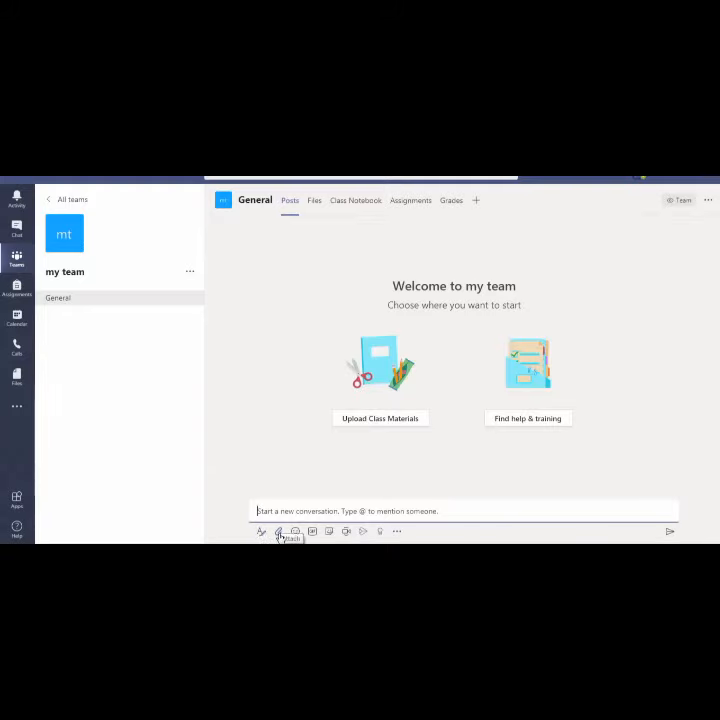
{"action": "left_click", "coordinate": [280, 533]}
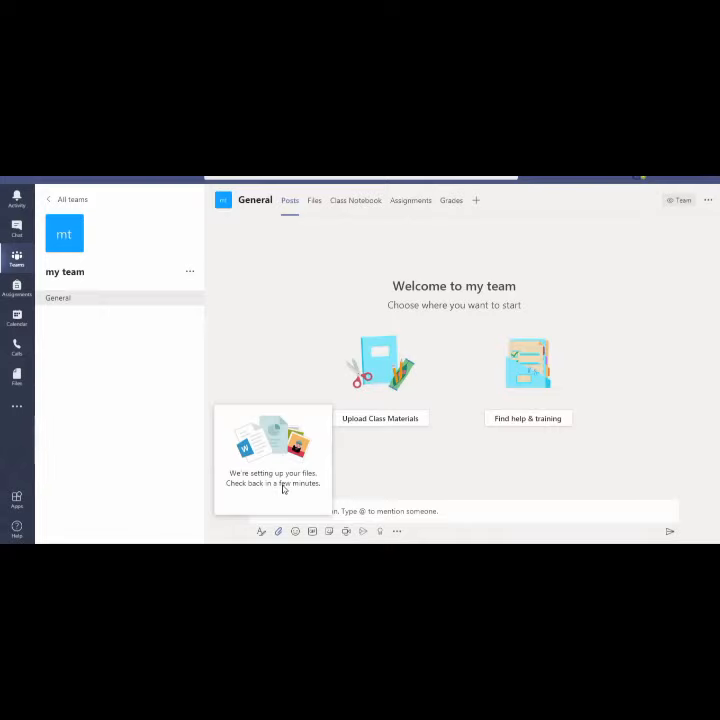
{"action": "left_click", "coordinate": [341, 513]}
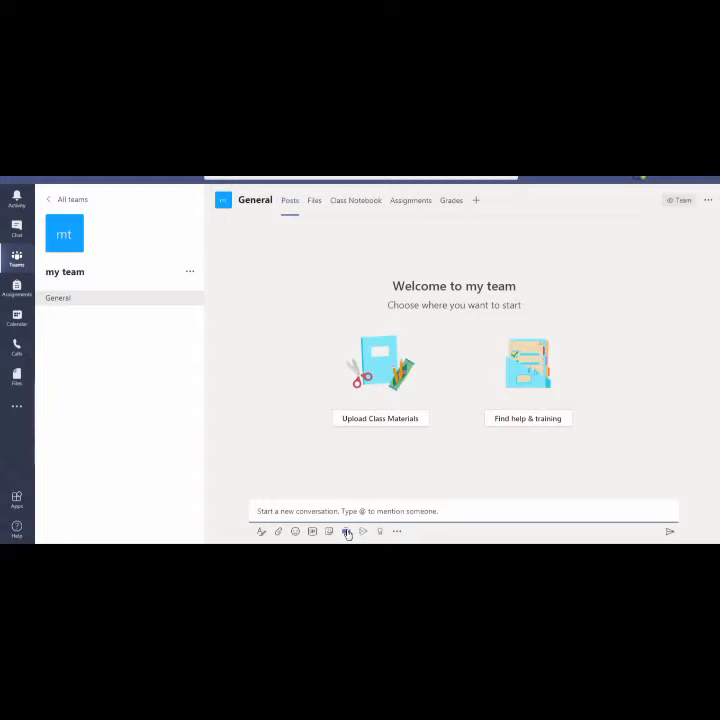
{"action": "left_click", "coordinate": [346, 531]}
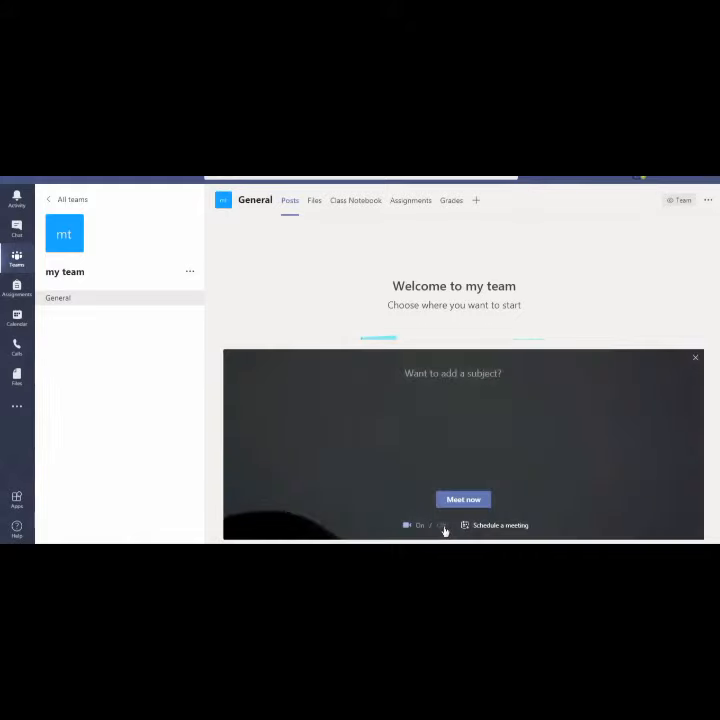
Switch the instant meeting's video toggle from On to Off
{"action": "left_click", "coordinate": [445, 527]}
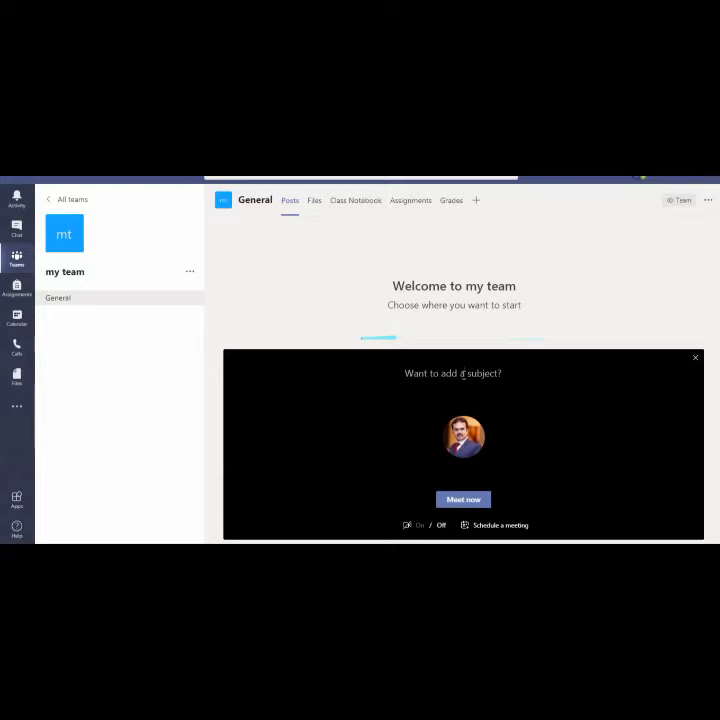
Enter 'demo class' as the meeting subject and convert it to a scheduled meeting
{"action": "left_click", "coordinate": [463, 373]}
{"action": "type", "text": "demo class"}
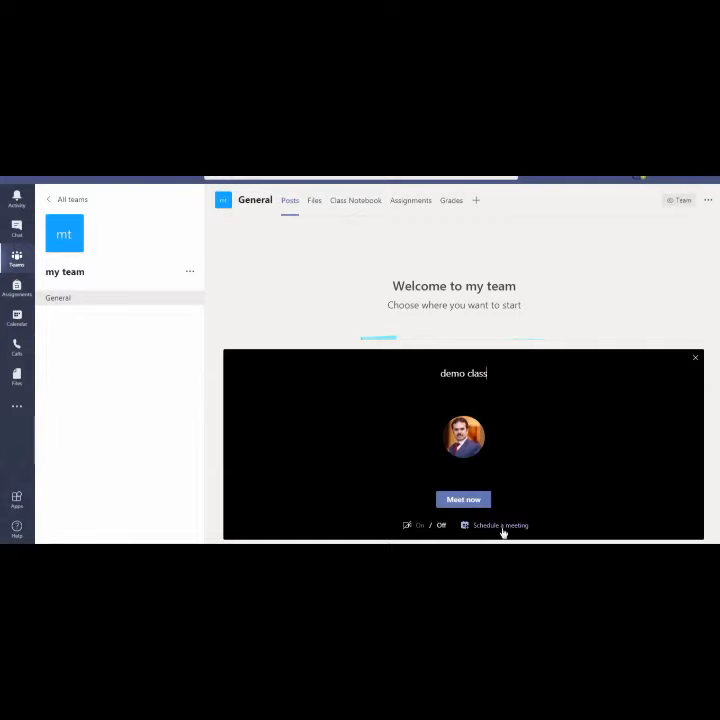
{"action": "left_click", "coordinate": [503, 527]}
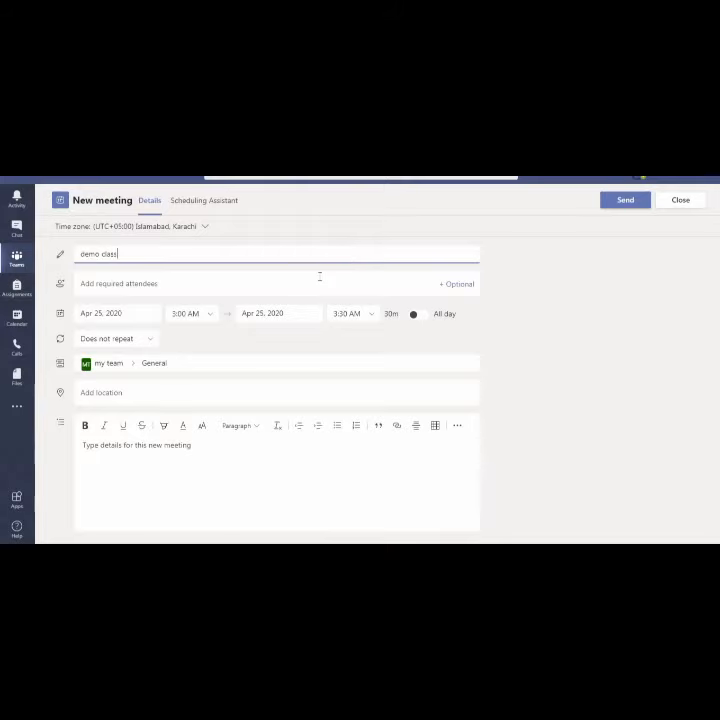
Set the demo class meeting to Apr 26, 2020, starting 8:00 AM and ending 8:30 AM
{"action": "left_click", "coordinate": [126, 317]}
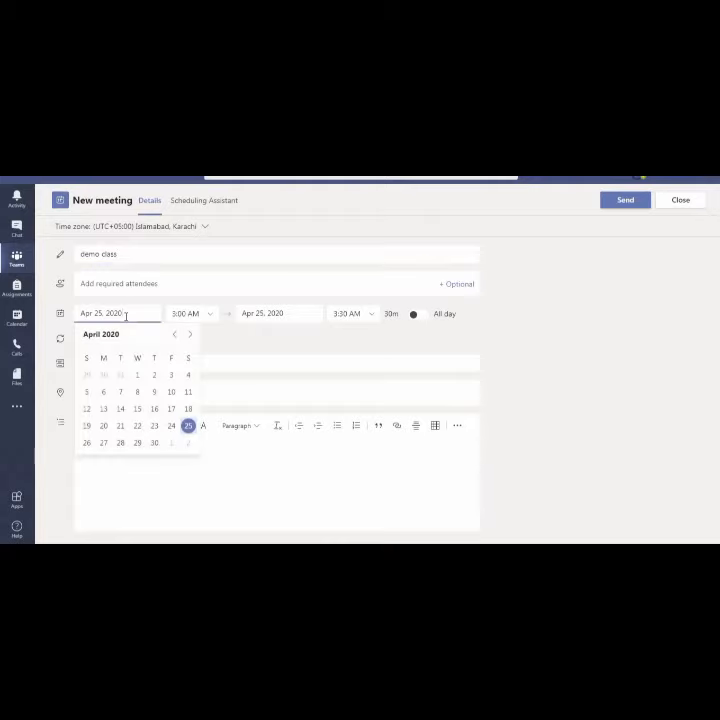
{"action": "left_click", "coordinate": [88, 446]}
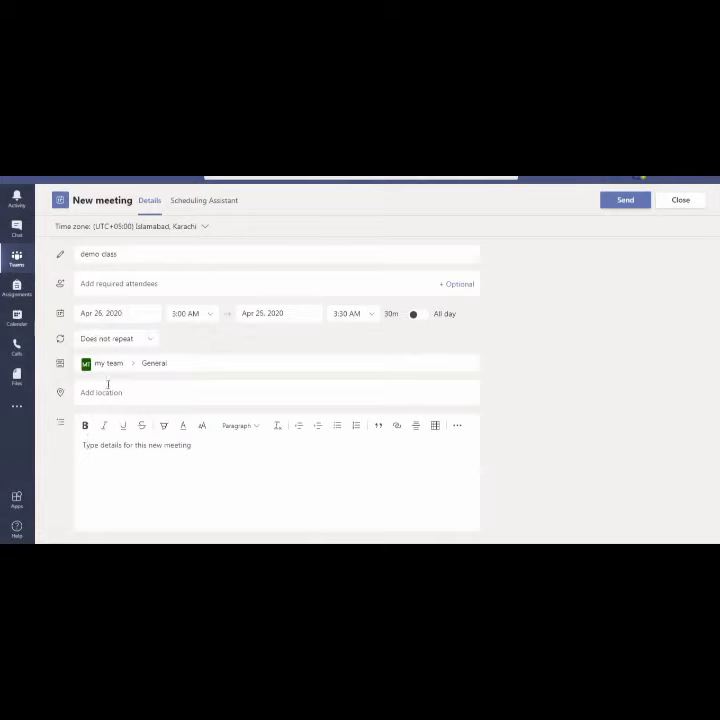
{"action": "left_click", "coordinate": [210, 316]}
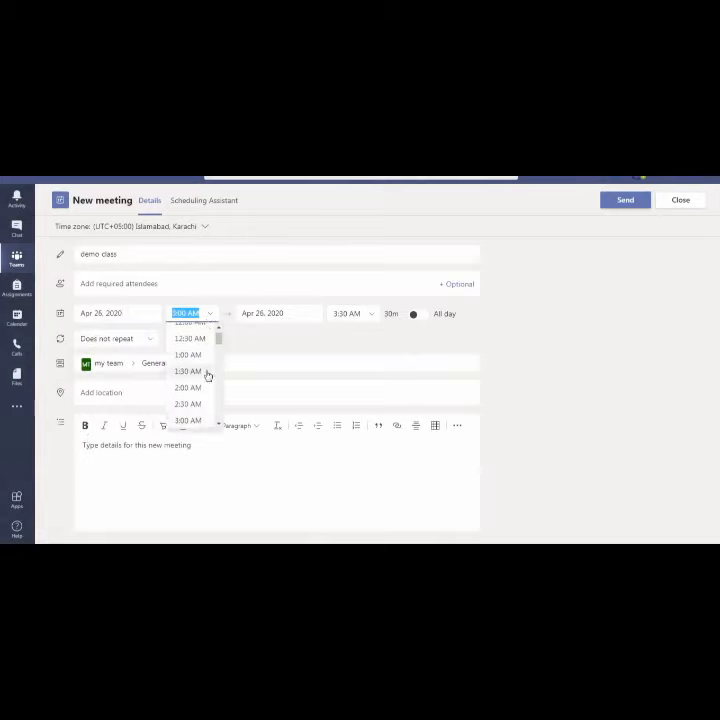
{"action": "left_click", "coordinate": [219, 428]}
{"action": "left_click_drag", "start_coordinate": [219, 427], "coordinate": [219, 427]}
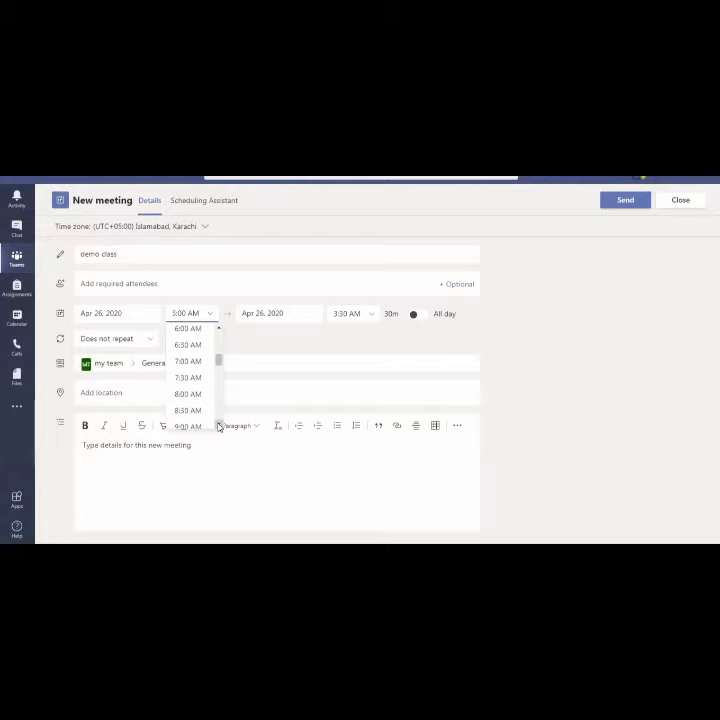
{"action": "left_click", "coordinate": [188, 394]}
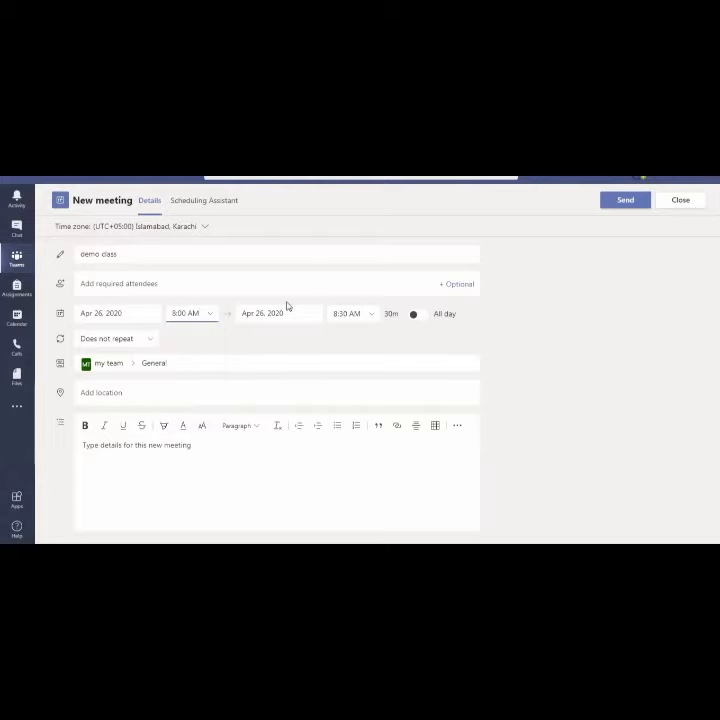
{"action": "left_click", "coordinate": [372, 317]}
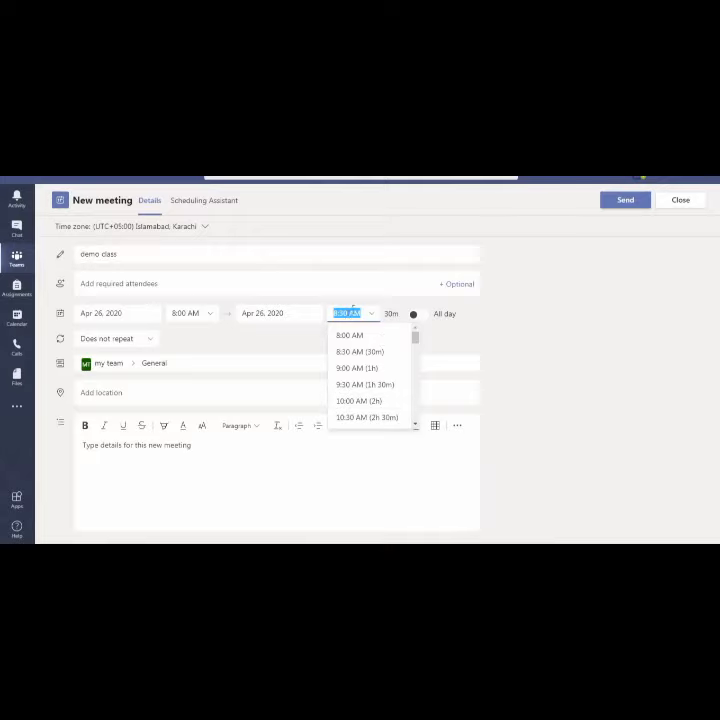
{"action": "left_click", "coordinate": [347, 313]}
{"action": "left_click", "coordinate": [437, 342]}
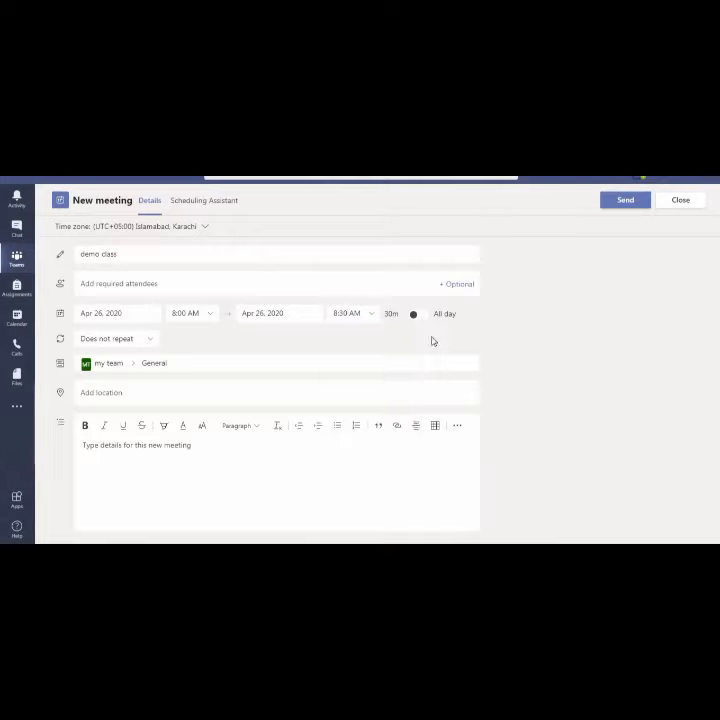
{"action": "left_click", "coordinate": [372, 316]}
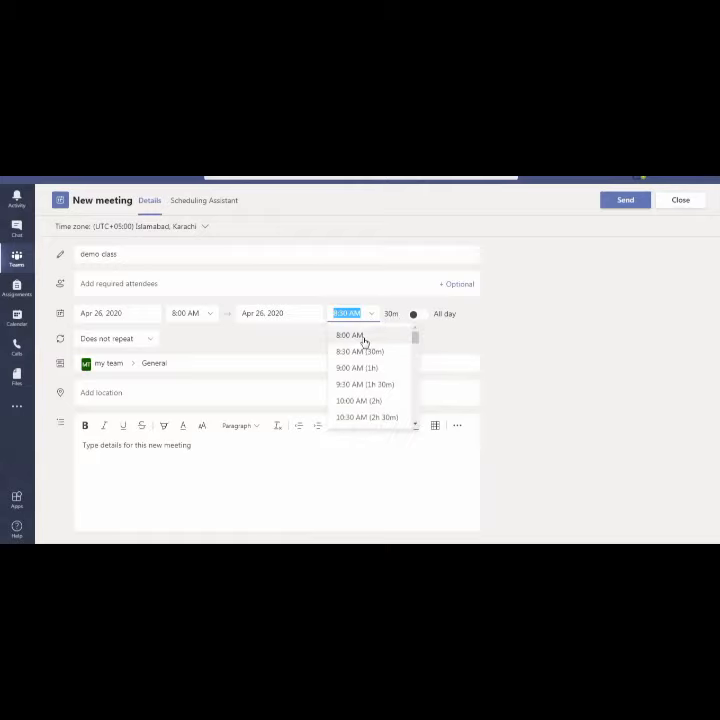
{"action": "left_click", "coordinate": [362, 386]}
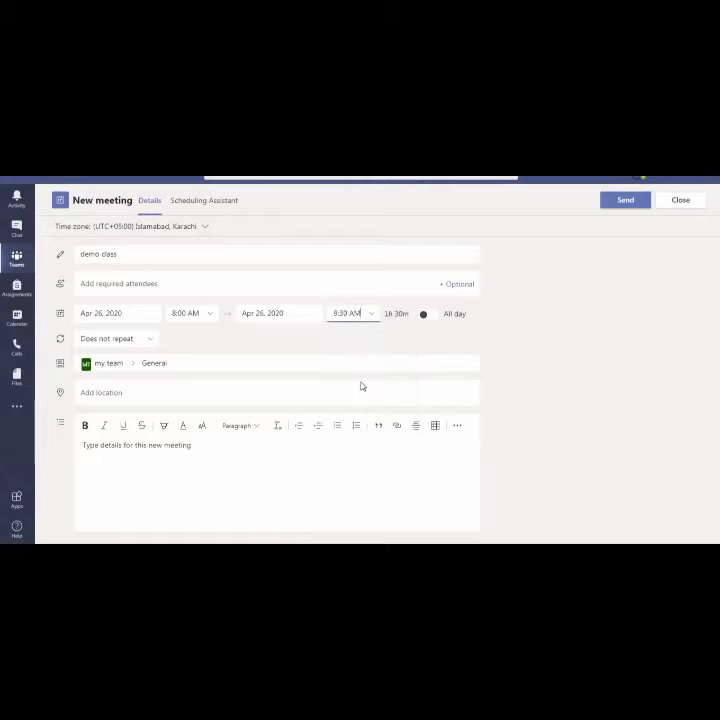
{"action": "left_click", "coordinate": [375, 318]}
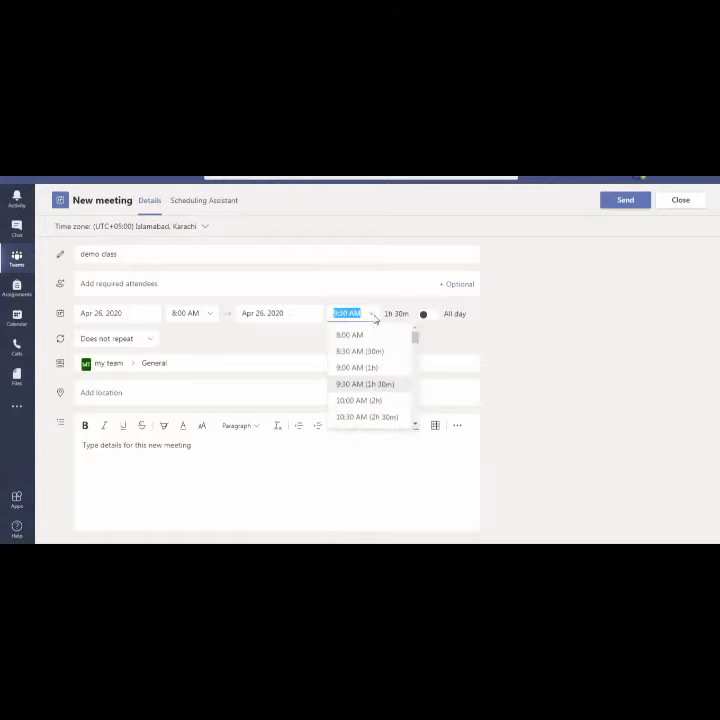
{"action": "left_click", "coordinate": [358, 352]}
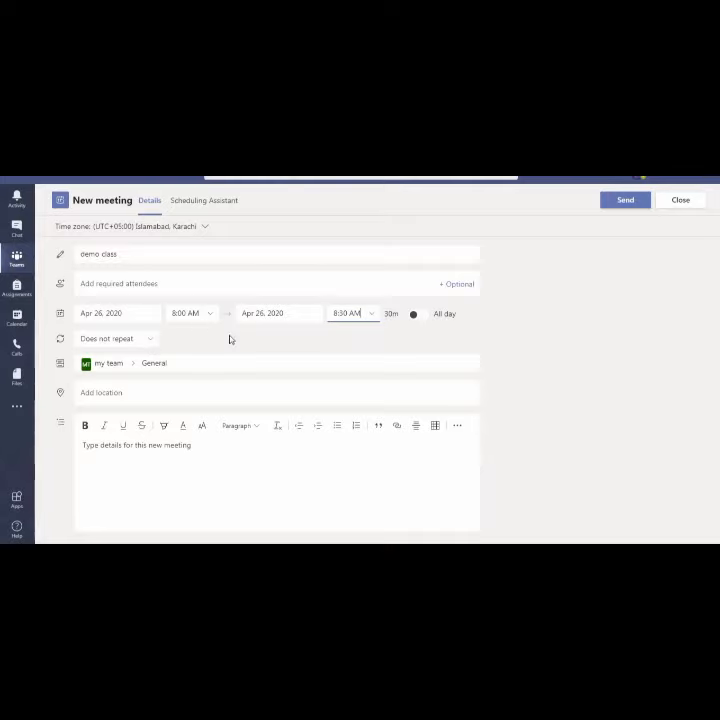
{"action": "left_click", "coordinate": [150, 346]}
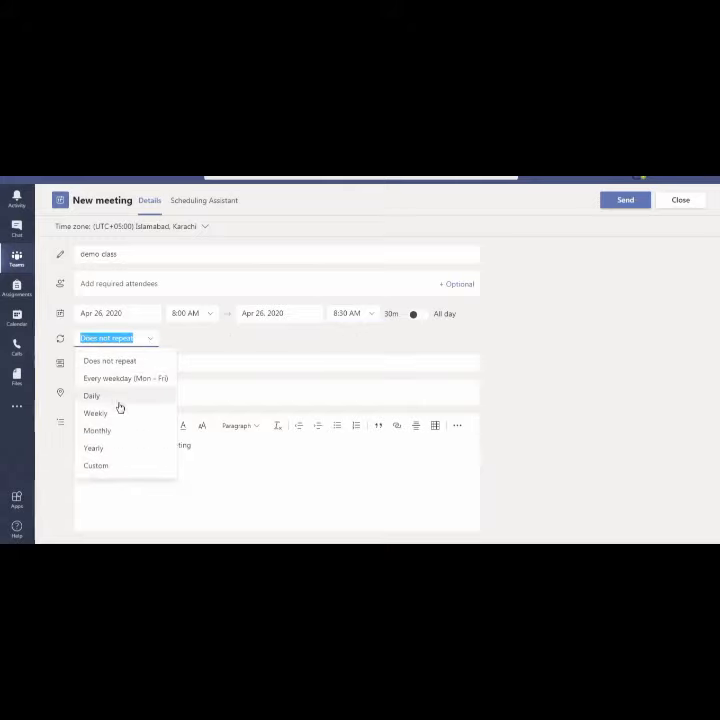
{"action": "left_click", "coordinate": [158, 362]}
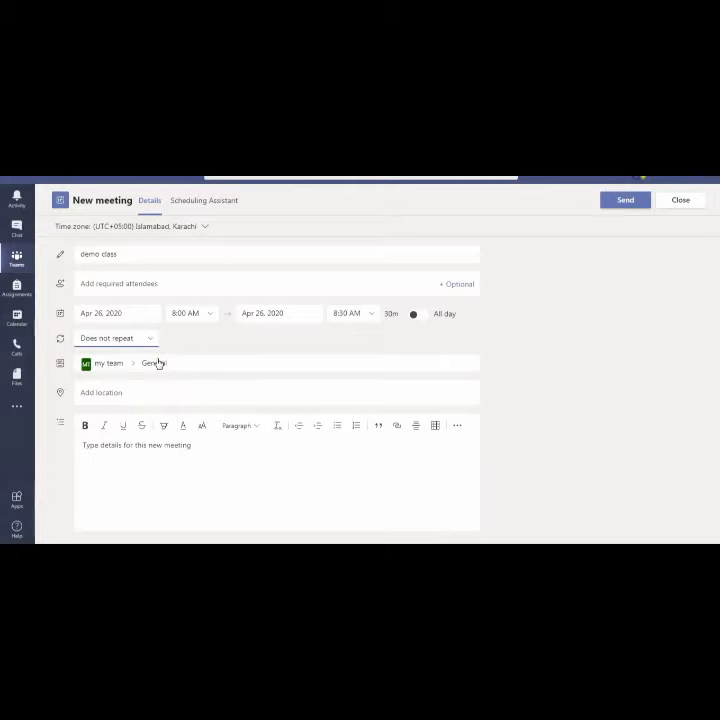
{"action": "left_click", "coordinate": [127, 392]}
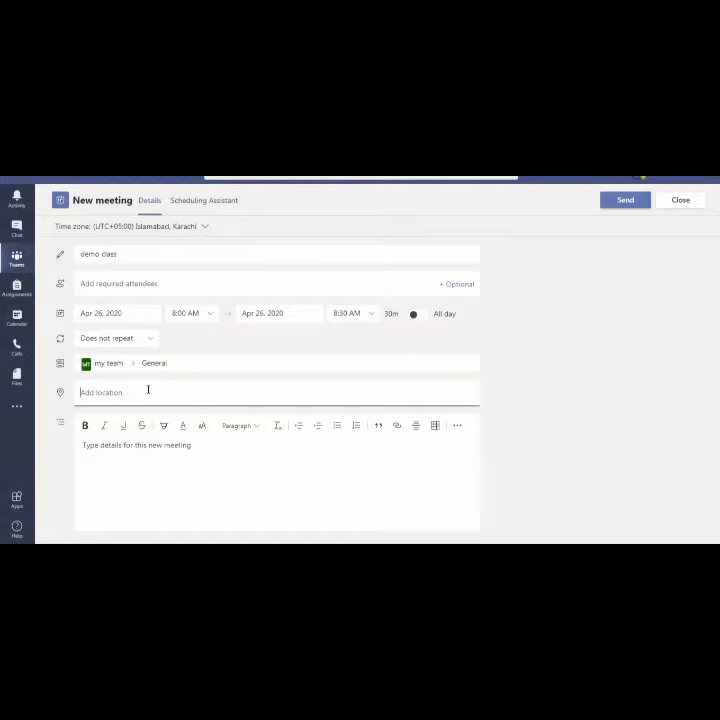
{"action": "left_click", "coordinate": [142, 473]}
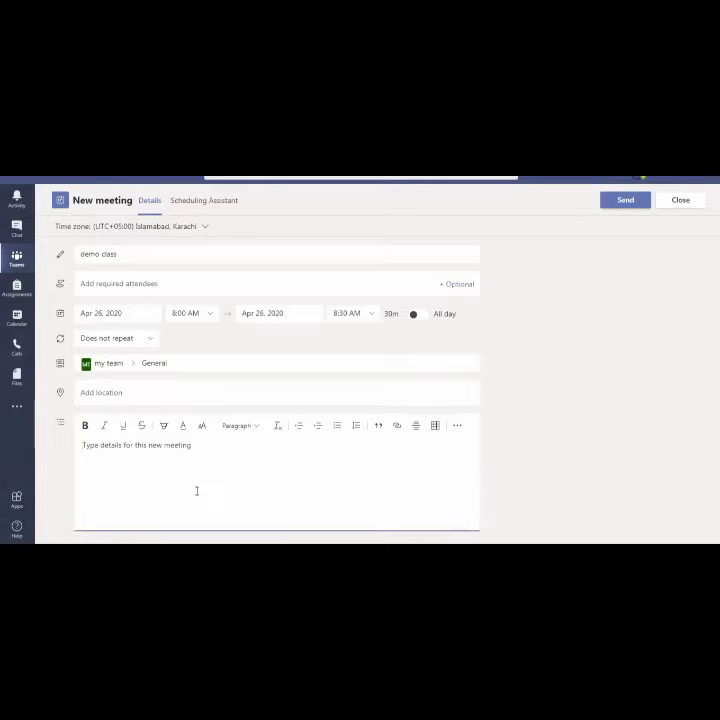
{"action": "left_click", "coordinate": [430, 256]}
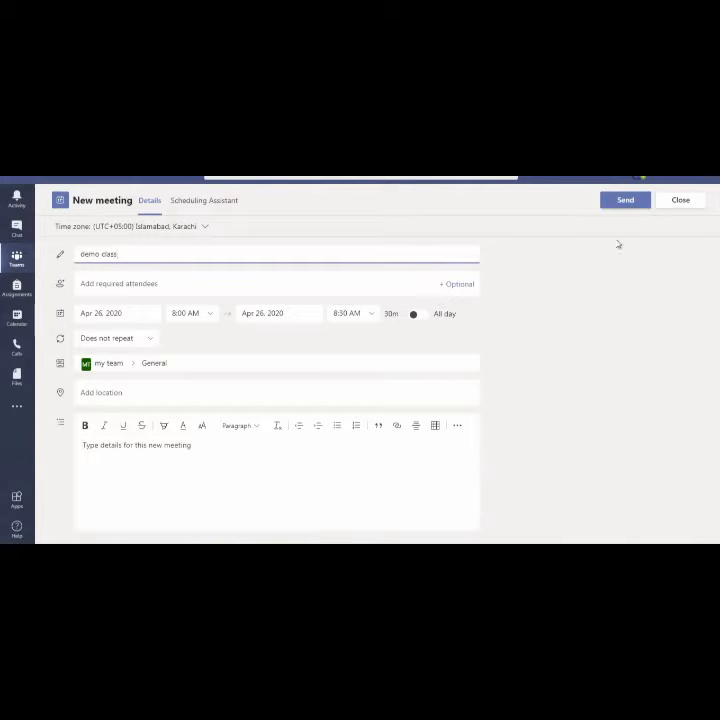
Send the demo class meeting invitation so it posts in the General channel
{"action": "left_click", "coordinate": [617, 206]}
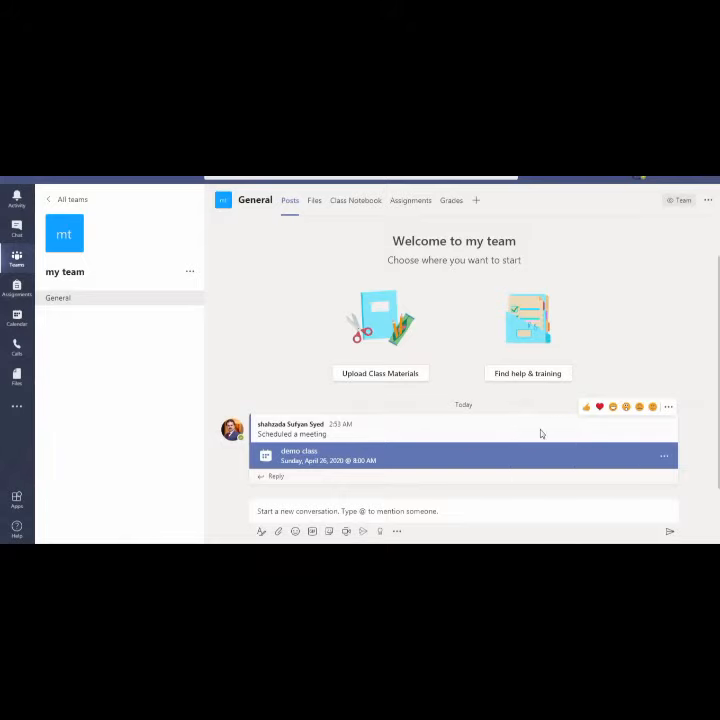
Open the demo class meeting's details and its Meeting options page in the browser
{"action": "left_click", "coordinate": [665, 458]}
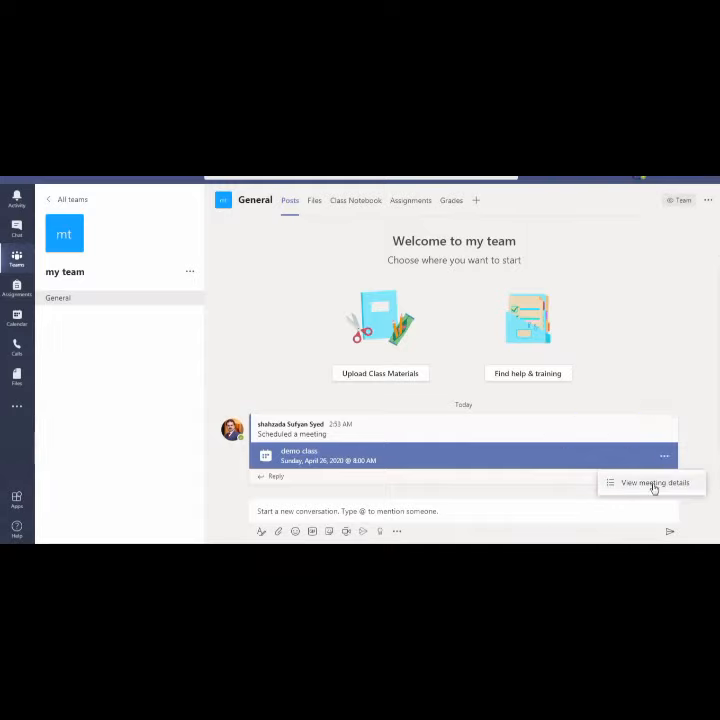
{"action": "left_click", "coordinate": [655, 483]}
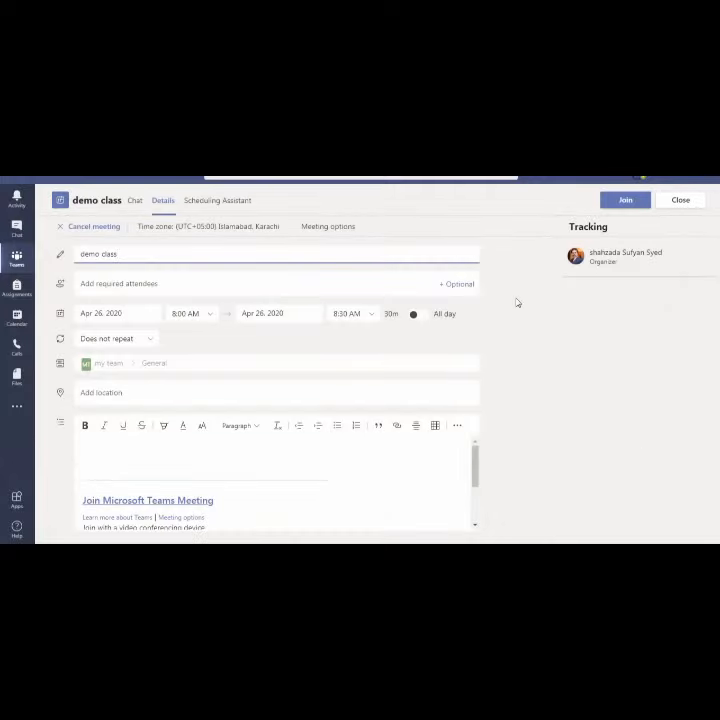
{"action": "left_click", "coordinate": [325, 231]}
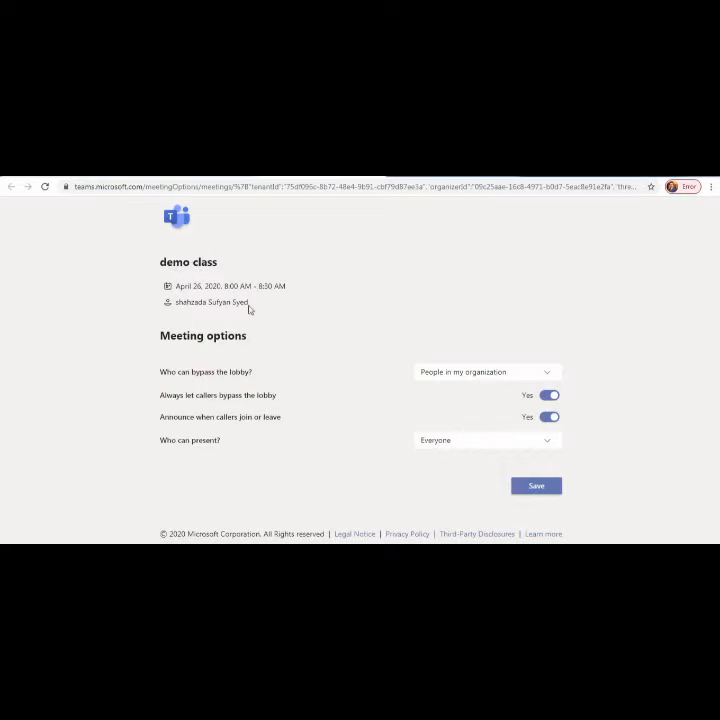
Set 'Always let callers bypass the lobby' and 'Announce when callers join or leave' to No
{"action": "left_click_drag", "start_coordinate": [249, 302], "coordinate": [190, 301]}
{"action": "left_click", "coordinate": [262, 307]}
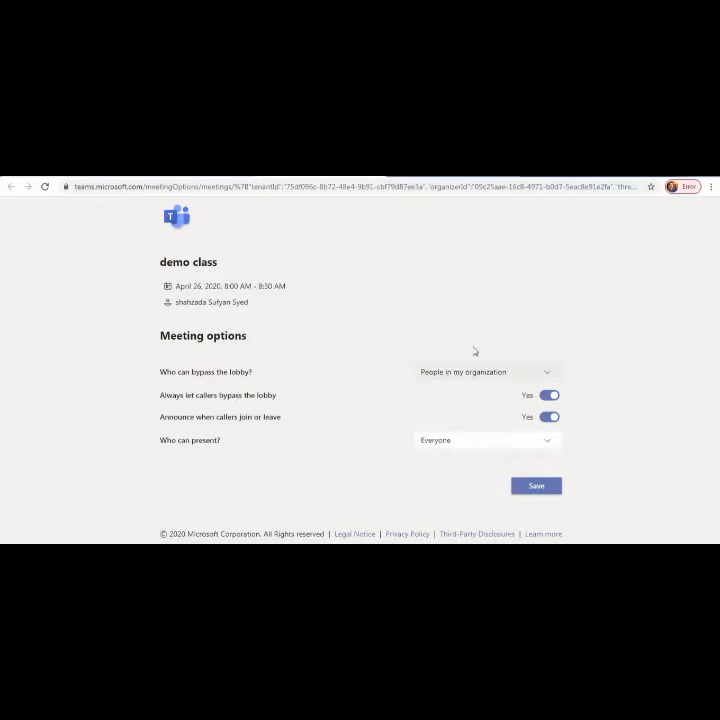
{"action": "left_click", "coordinate": [514, 377]}
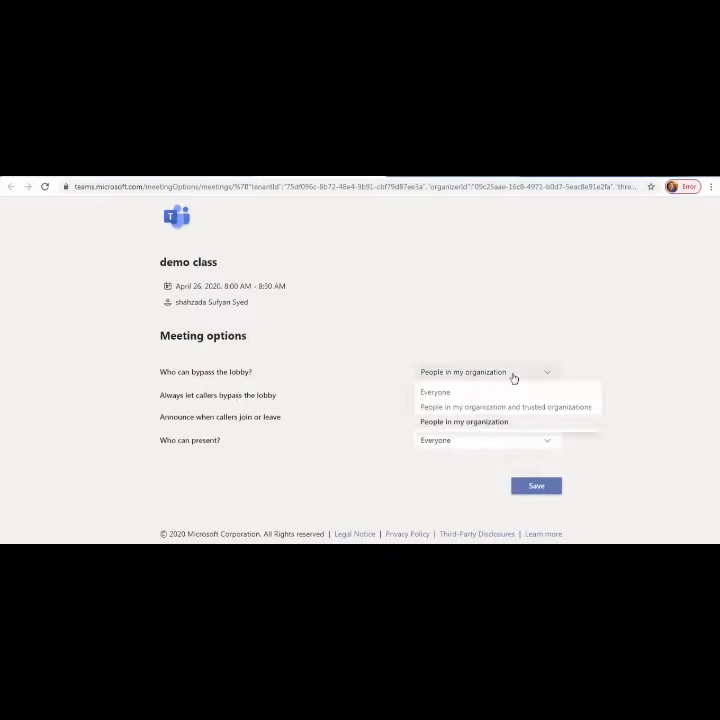
{"action": "left_click", "coordinate": [410, 405]}
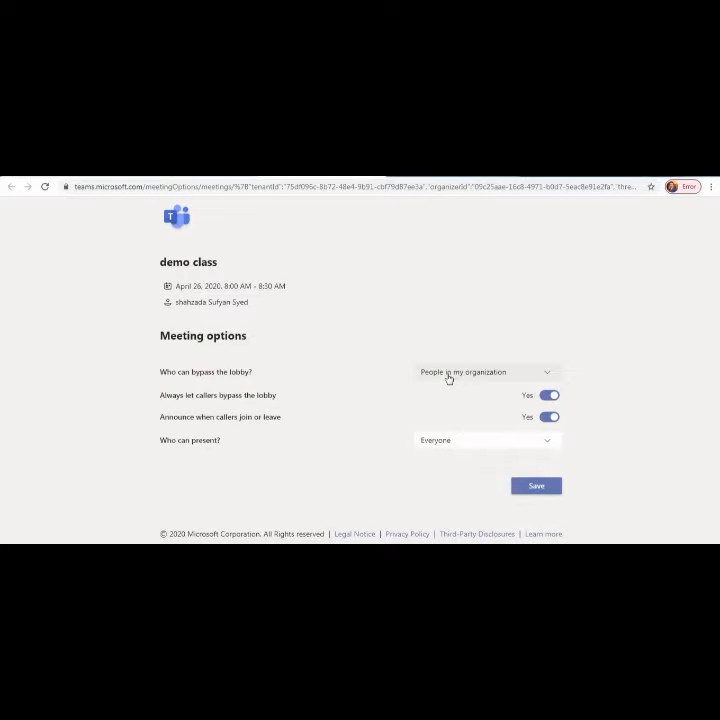
{"action": "left_click", "coordinate": [548, 397]}
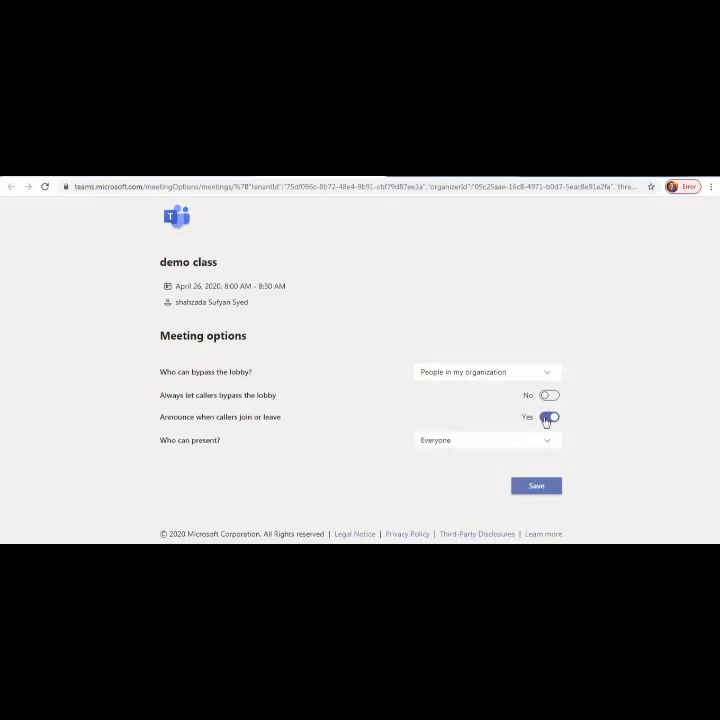
{"action": "left_click", "coordinate": [546, 420]}
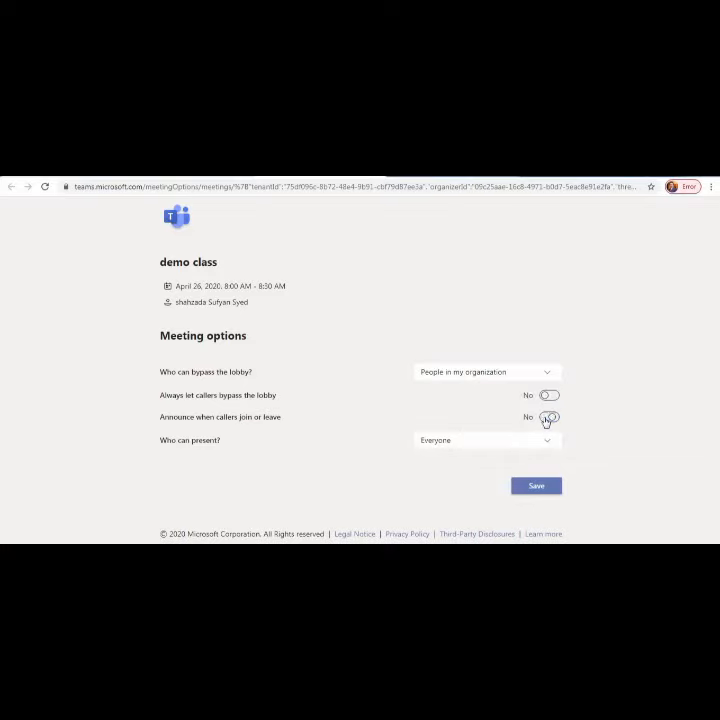
Set Who can present to Only me, save the options, and return to Teams
{"action": "left_click", "coordinate": [433, 449]}
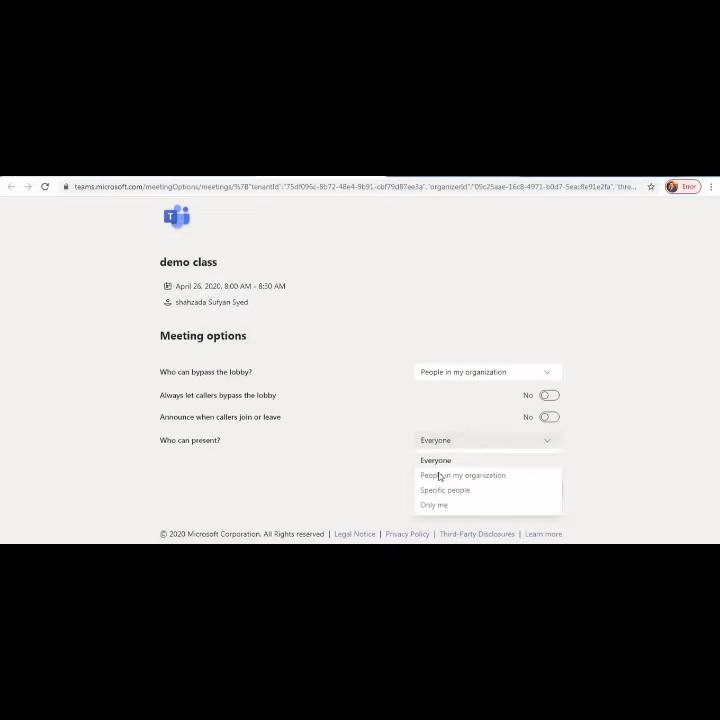
{"action": "left_click", "coordinate": [434, 504]}
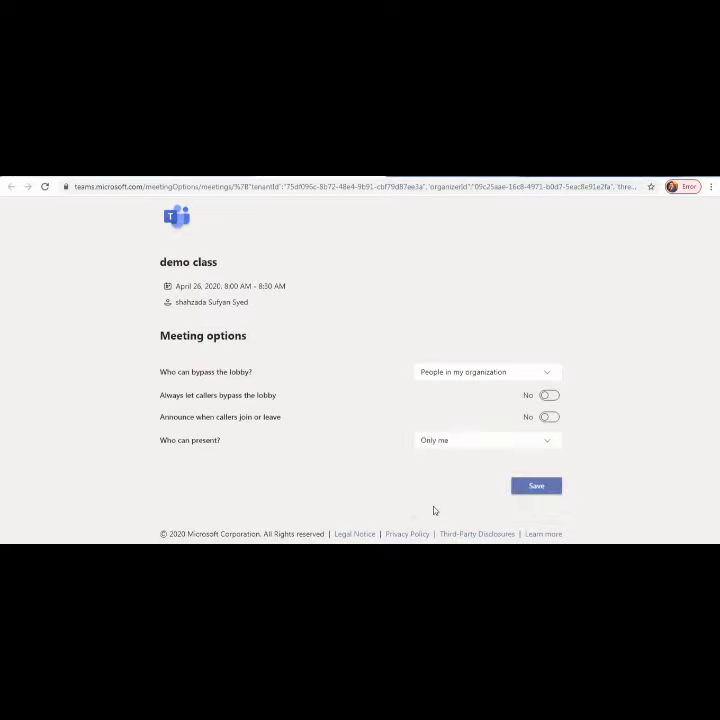
{"action": "left_click", "coordinate": [505, 444]}
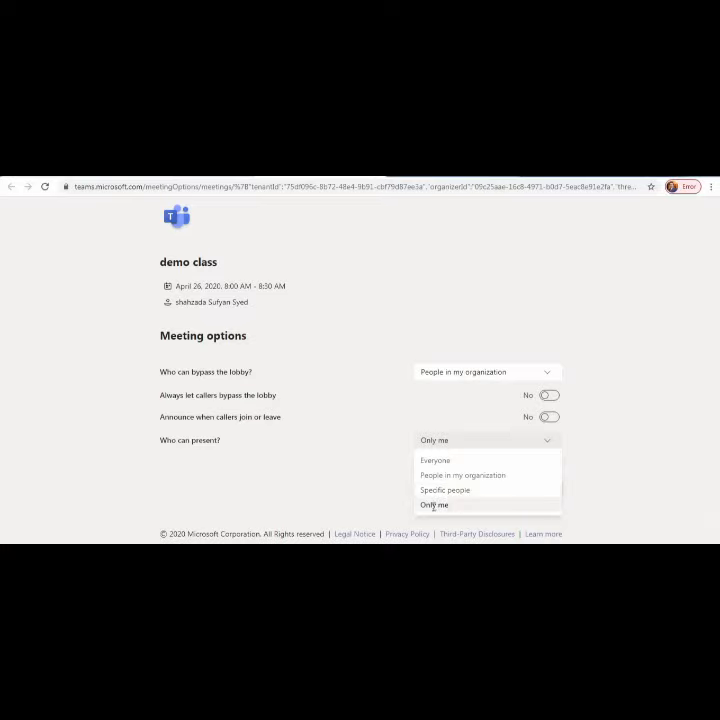
{"action": "left_click", "coordinate": [433, 506]}
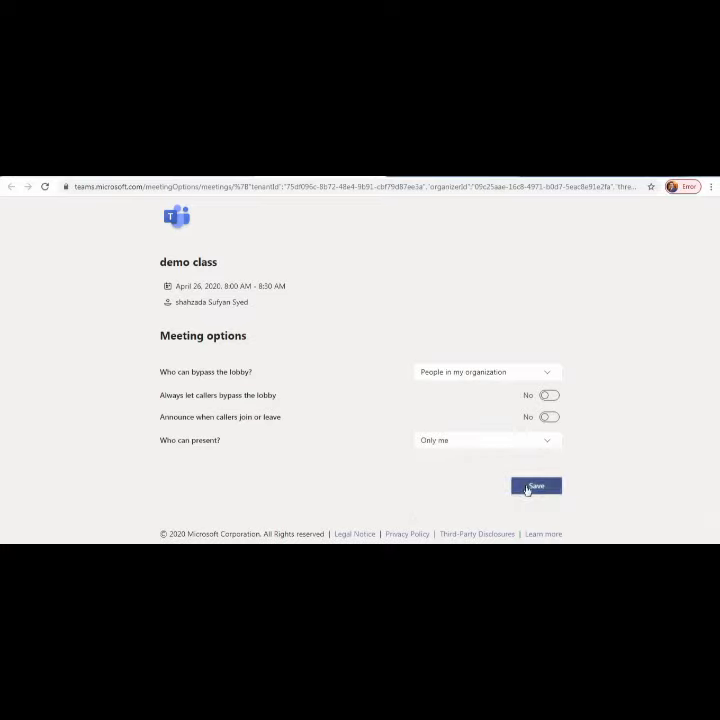
{"action": "left_click", "coordinate": [527, 488]}
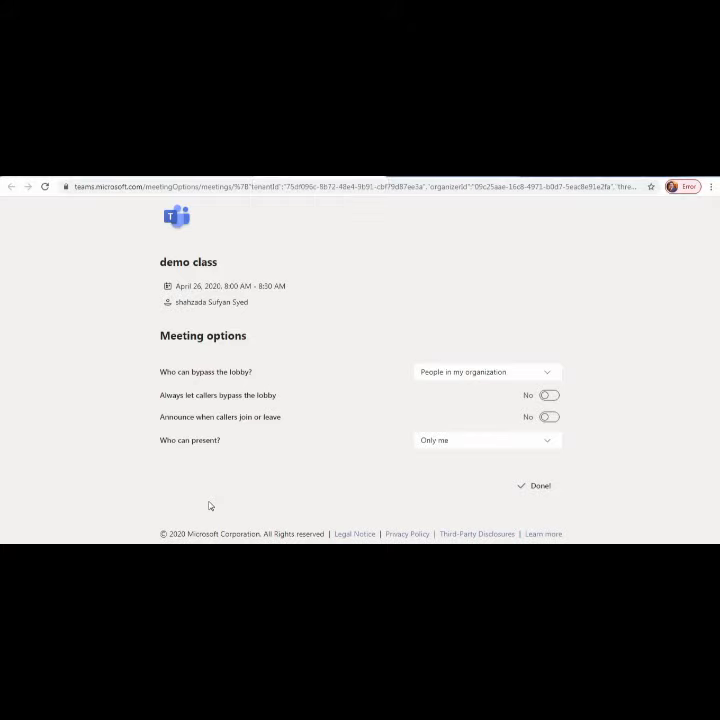
{"action": "key", "text": "alt+Tab"}
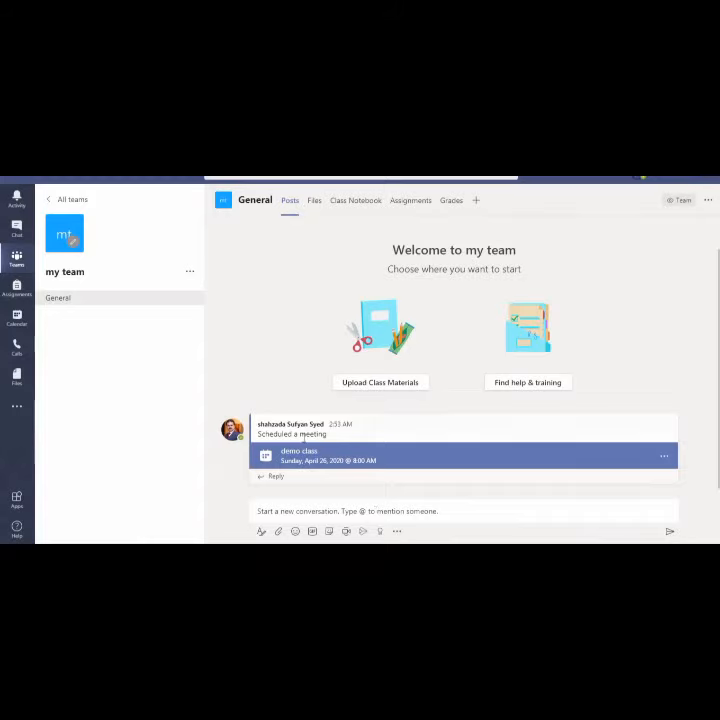
{"action": "left_click", "coordinate": [299, 513]}
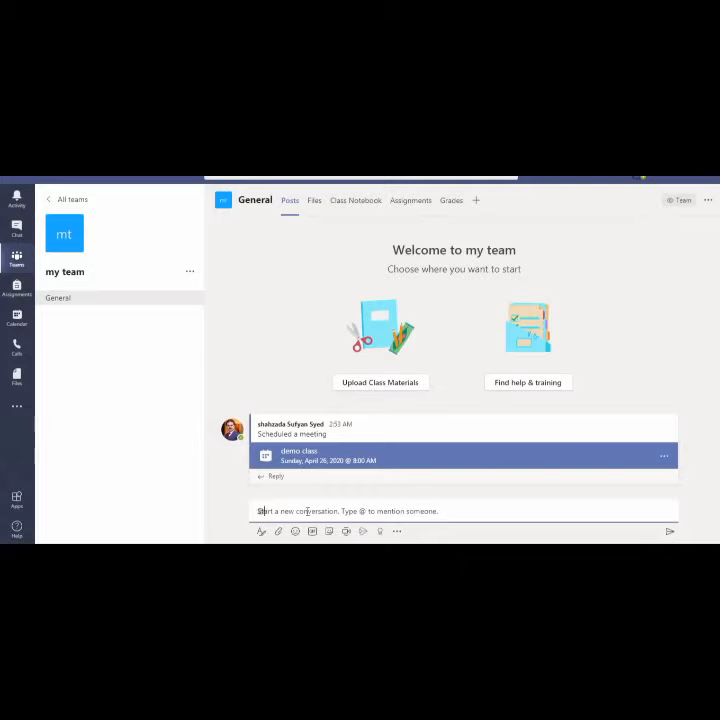
{"action": "type", "text": "@"}
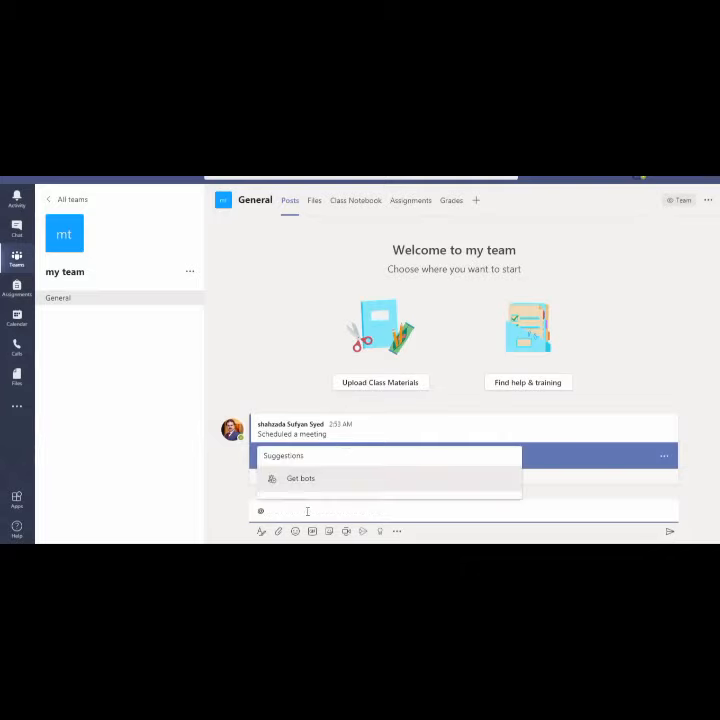
{"action": "key", "text": "BackSpace"}
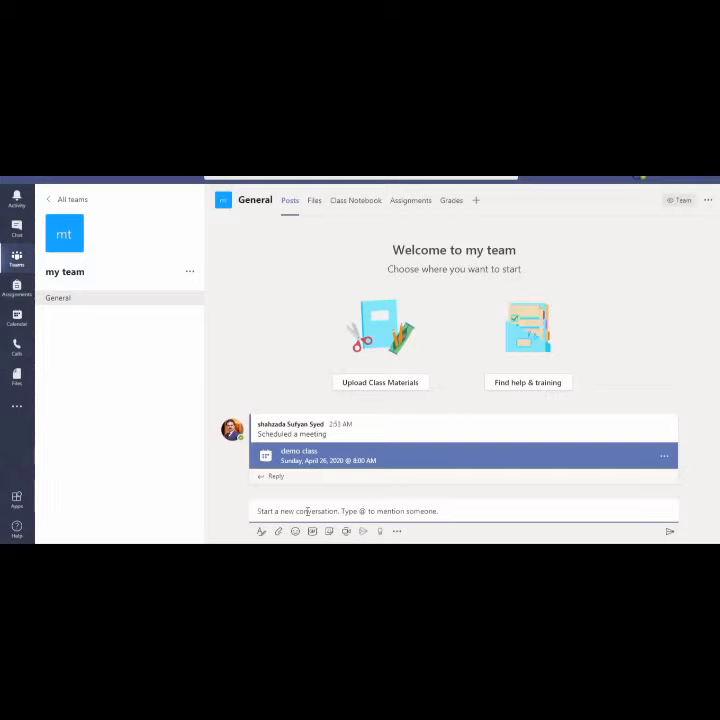
{"action": "left_click", "coordinate": [397, 532]}
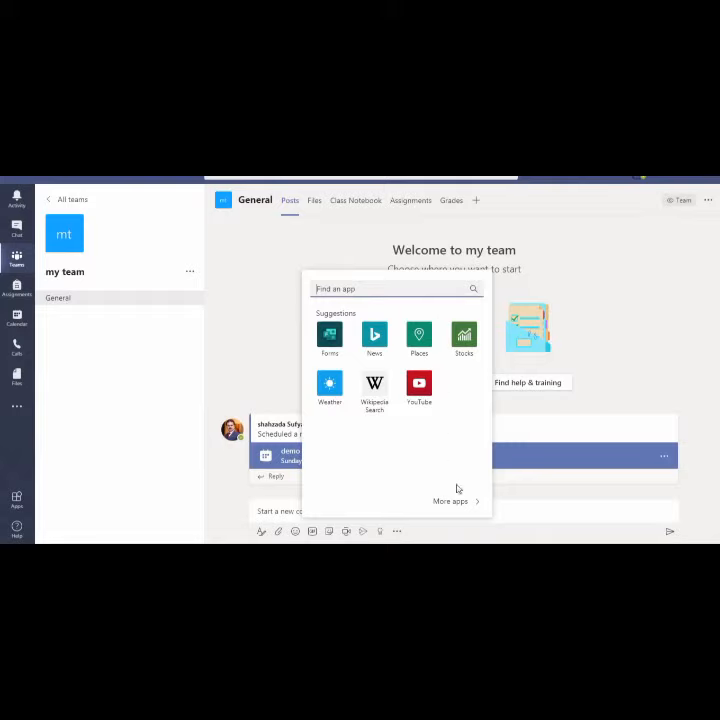
{"action": "left_click", "coordinate": [514, 514]}
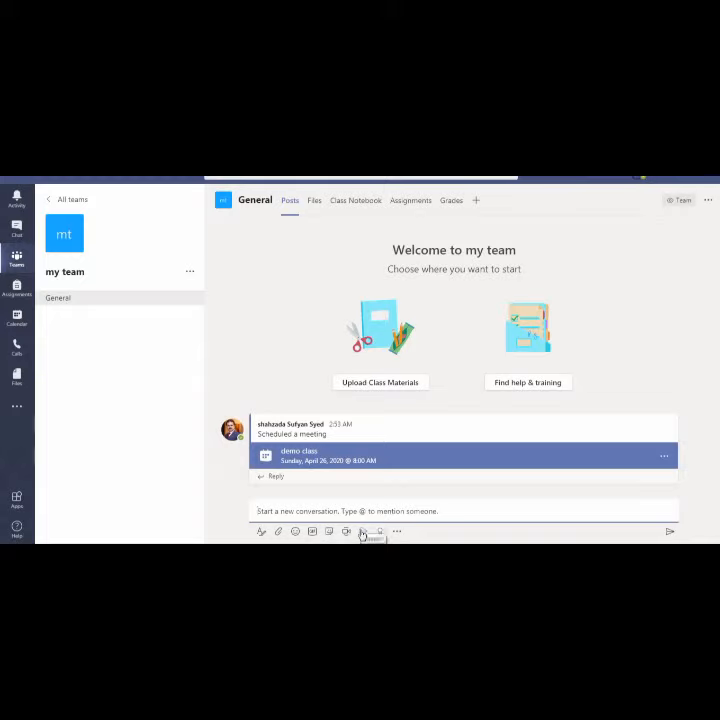
Browse the General channel's Files and Class Notebook tabs, ending on Assignments
{"action": "left_click", "coordinate": [315, 201]}
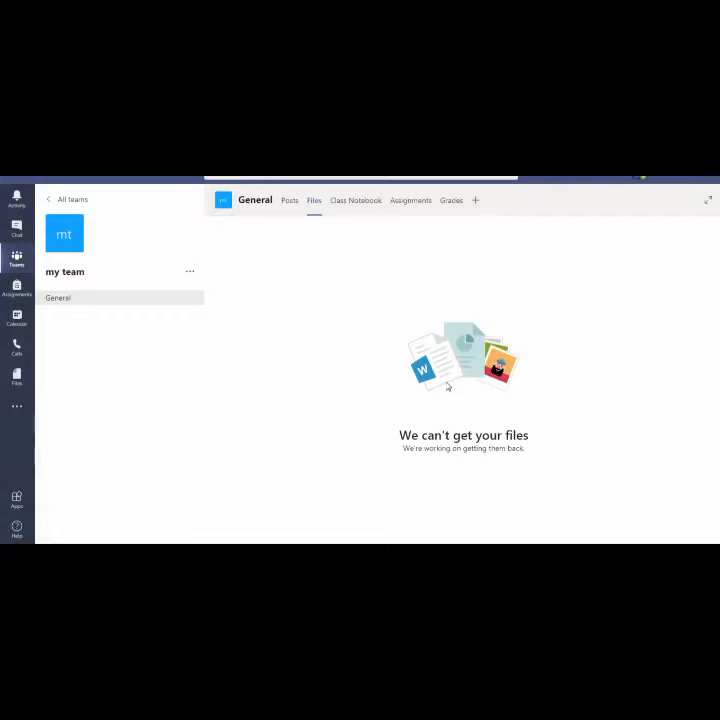
{"action": "left_click", "coordinate": [357, 202]}
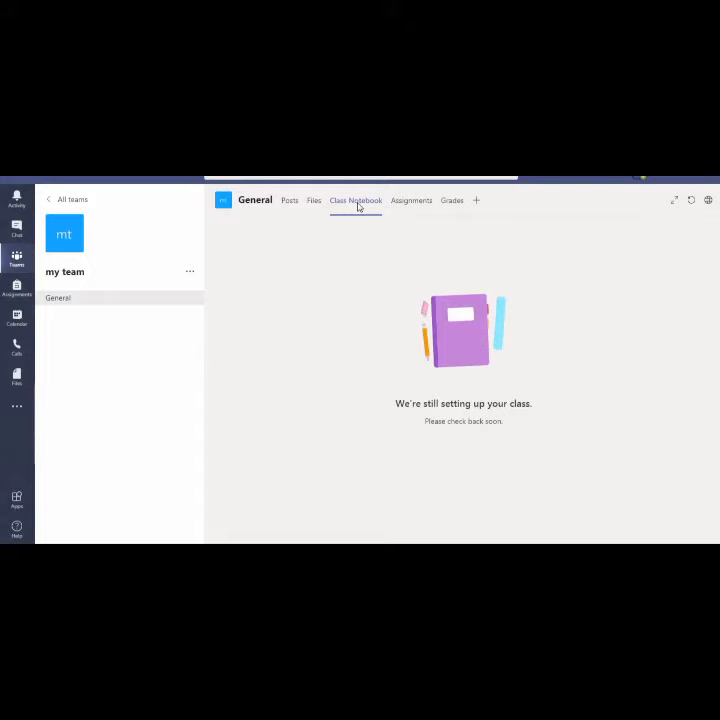
{"action": "left_click", "coordinate": [408, 204]}
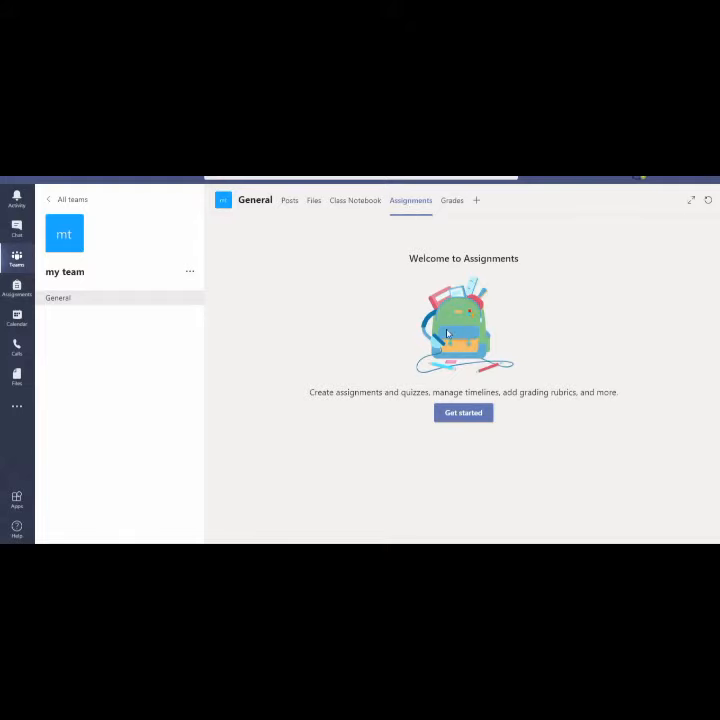
Get started with Assignments, begin a new assignment, then discard the blank form
{"action": "left_click", "coordinate": [455, 416]}
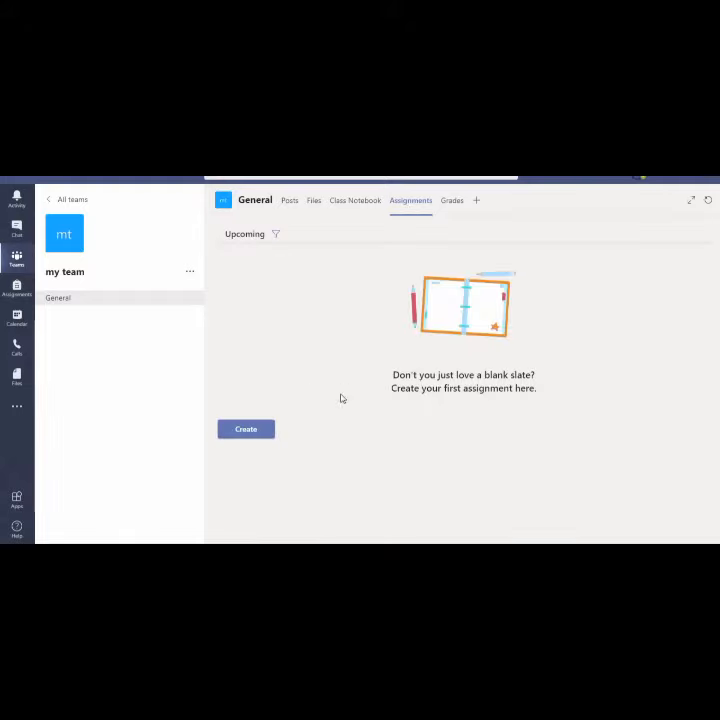
{"action": "left_click", "coordinate": [243, 432]}
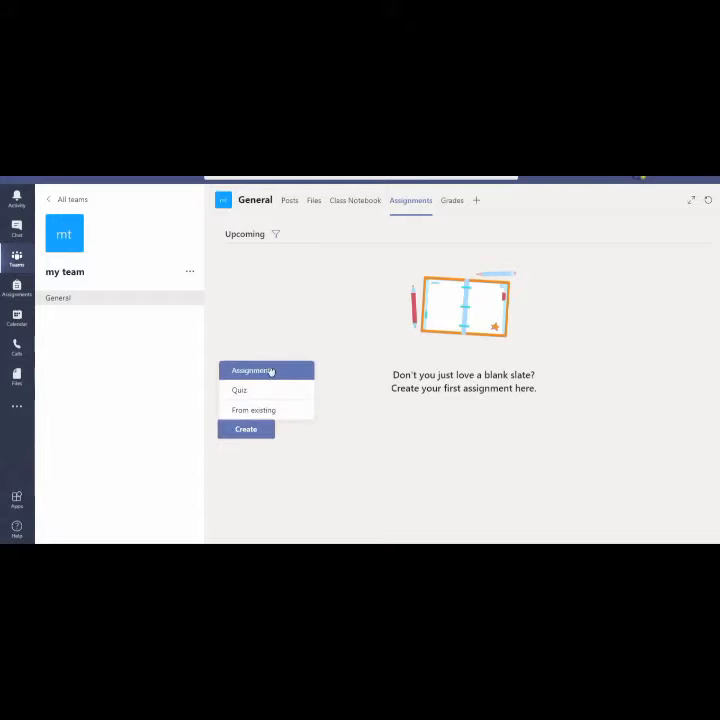
{"action": "left_click", "coordinate": [268, 372]}
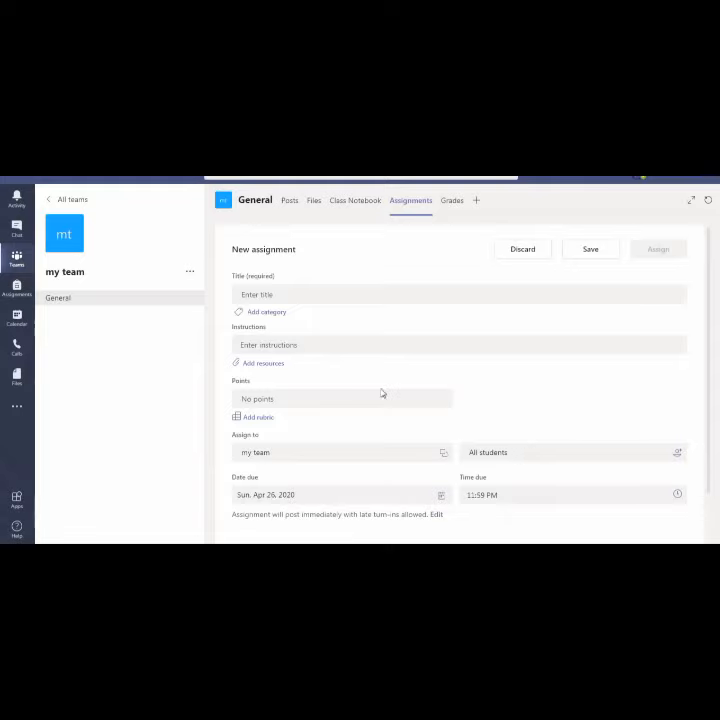
{"action": "left_click", "coordinate": [522, 249]}
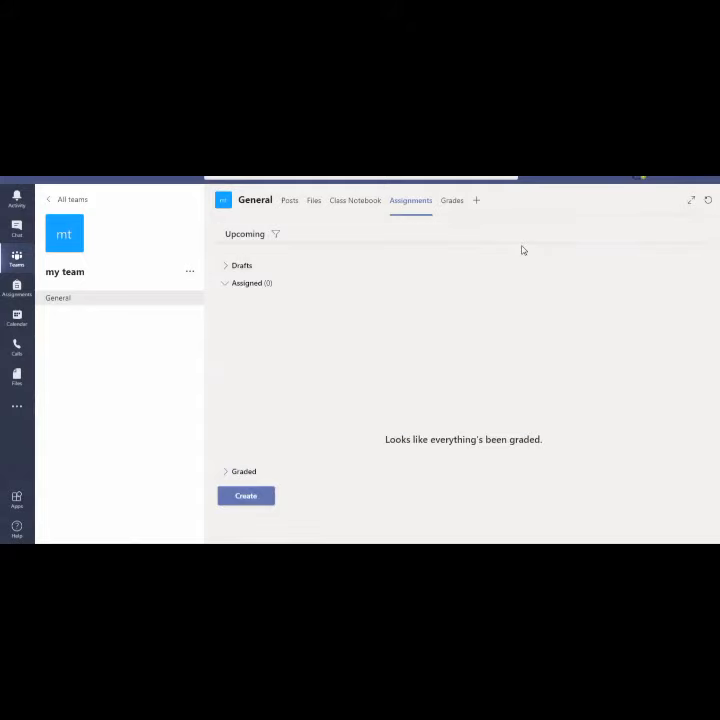
View the Grades tab, then bring up the Add a tab app gallery
{"action": "left_click", "coordinate": [451, 203]}
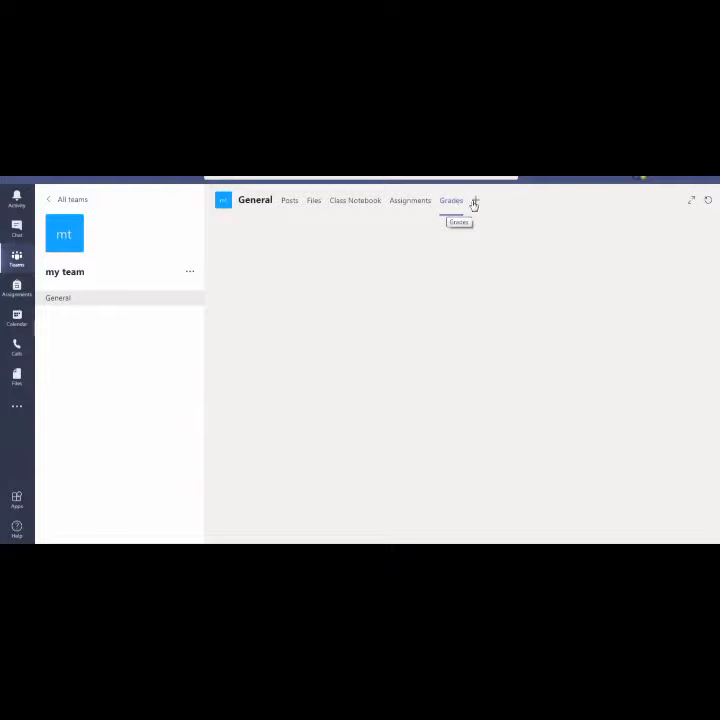
{"action": "left_click", "coordinate": [475, 202]}
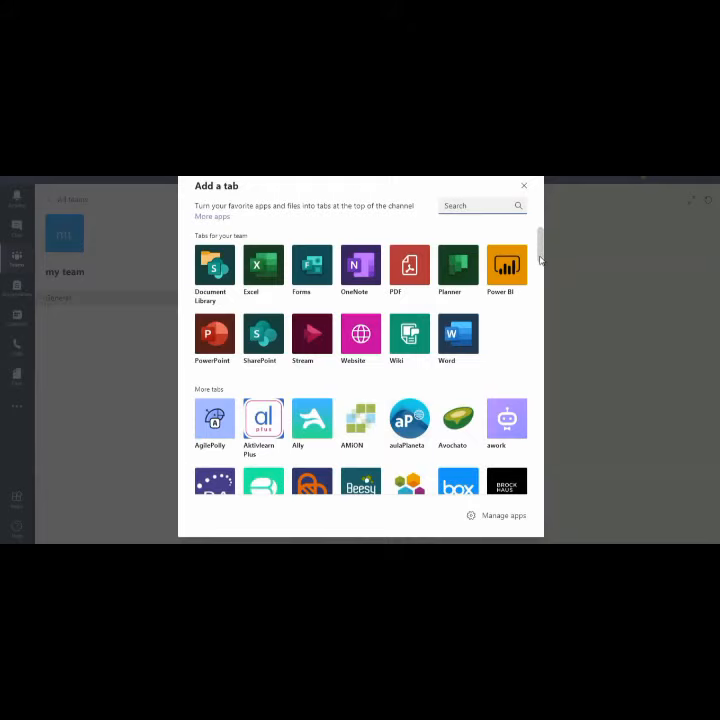
{"action": "left_click_drag", "start_coordinate": [539, 260], "coordinate": [487, 219]}
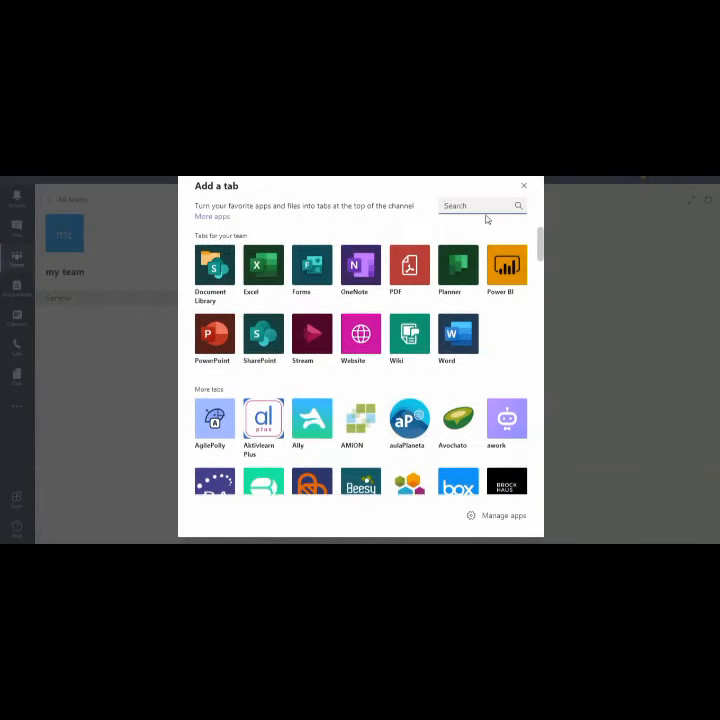
Add a Forms tab to General with a new shared form named 'survey'
{"action": "left_click", "coordinate": [316, 268]}
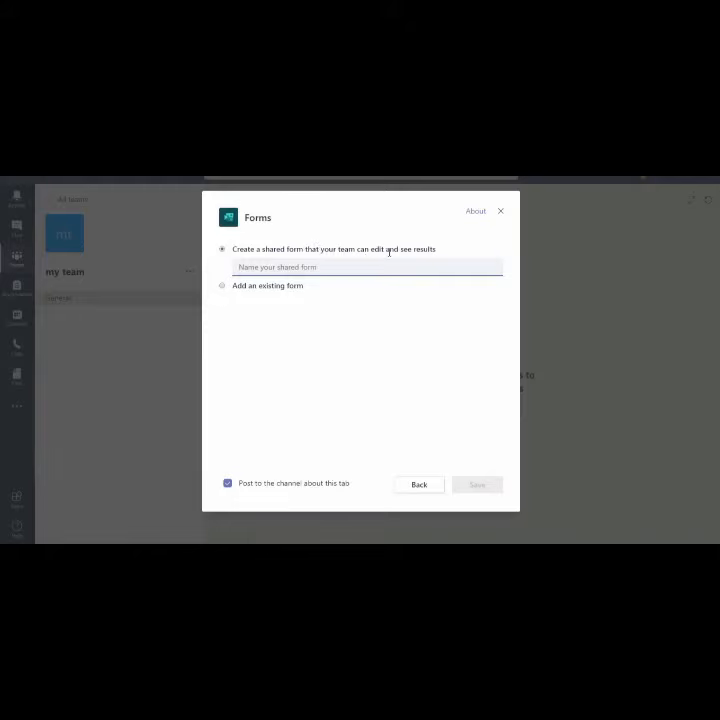
{"action": "left_click", "coordinate": [357, 268]}
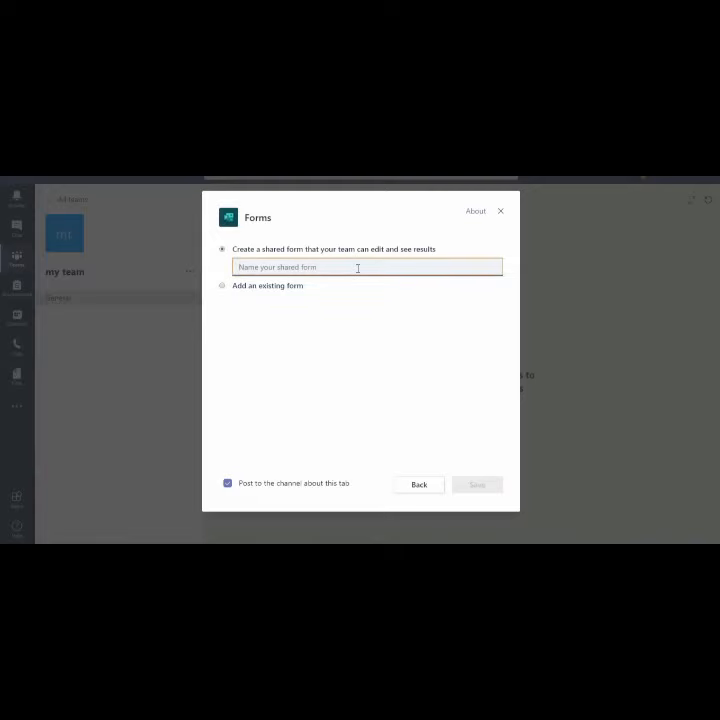
{"action": "type", "text": "wes"}
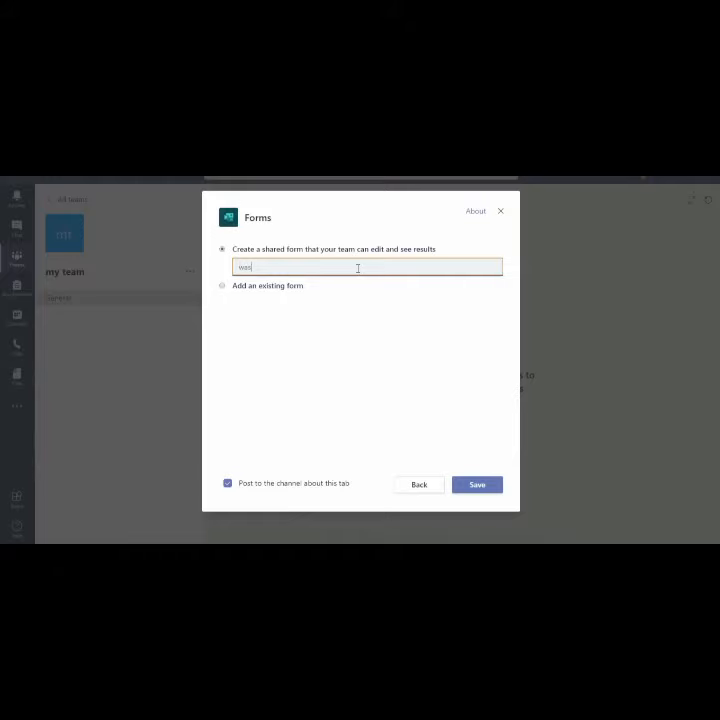
{"action": "key", "text": "BackSpace"}
{"action": "key", "text": "BackSpace"}
{"action": "type", "text": "turvey"}
{"action": "left_click", "coordinate": [476, 485]}
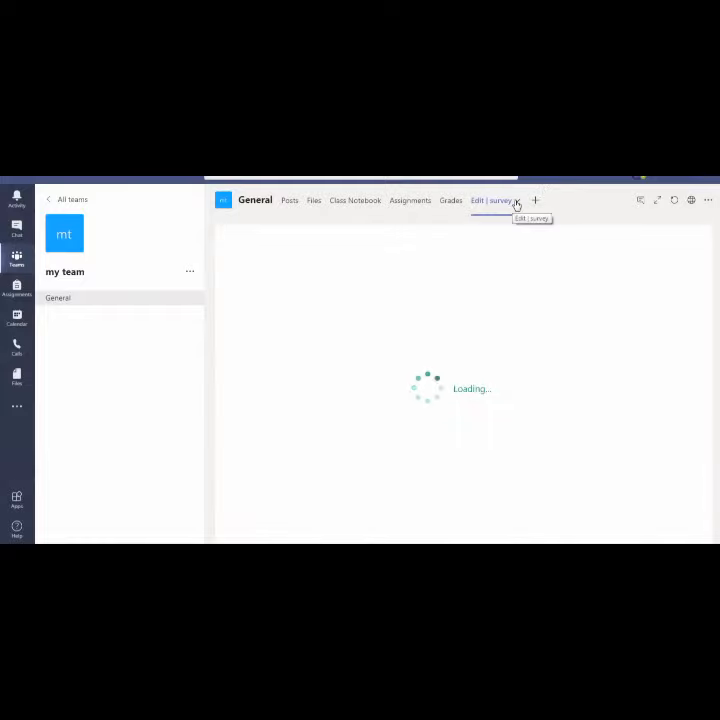
Replace the form title 'survey' with 'feed back of session', then show the question types
{"action": "left_click", "coordinate": [516, 203]}
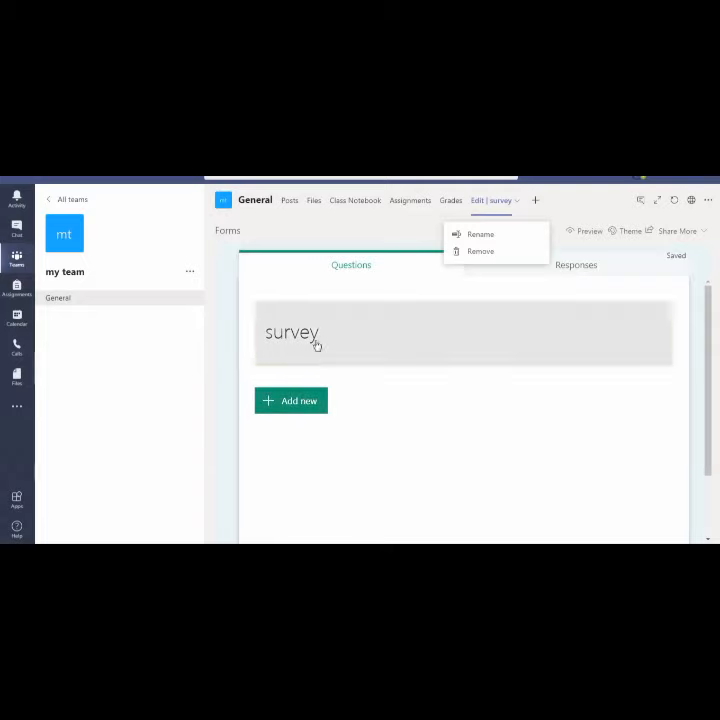
{"action": "left_click", "coordinate": [314, 341]}
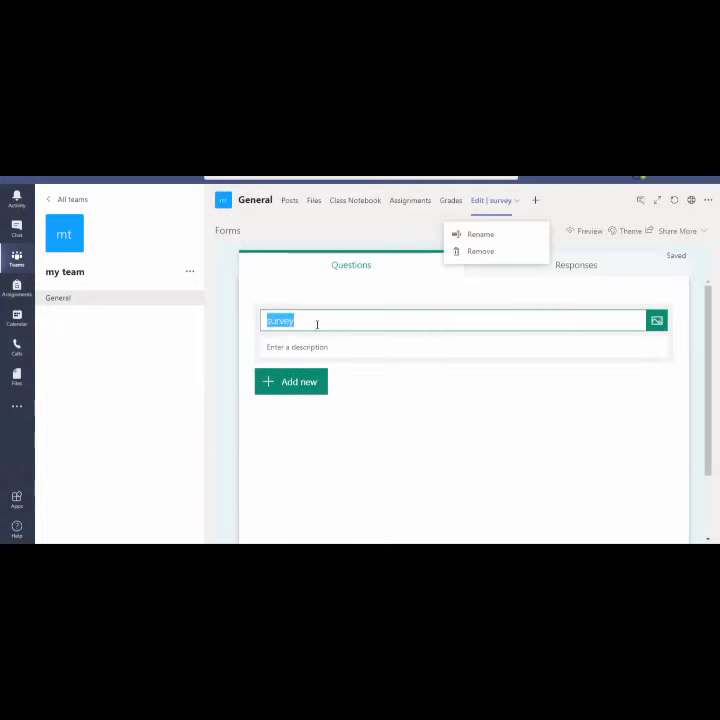
{"action": "left_click", "coordinate": [316, 320]}
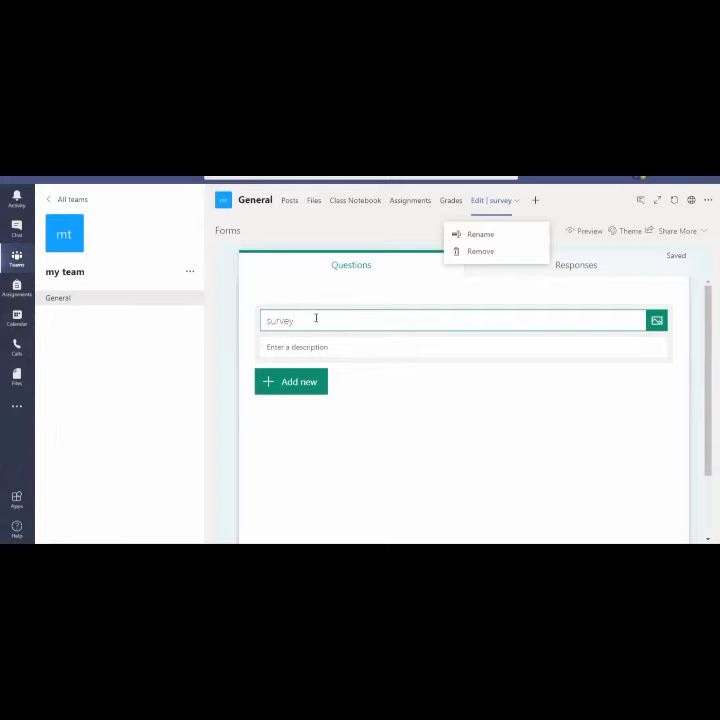
{"action": "key", "text": "BackSpace"}
{"action": "key", "text": "BackSpace"}
{"action": "key", "text": "BackSpace"}
{"action": "key", "text": "BackSpace"}
{"action": "key", "text": "BackSpace"}
{"action": "key", "text": "BackSpace"}
{"action": "type", "text": "feed back of sess"}
{"action": "left_click", "coordinate": [303, 347]}
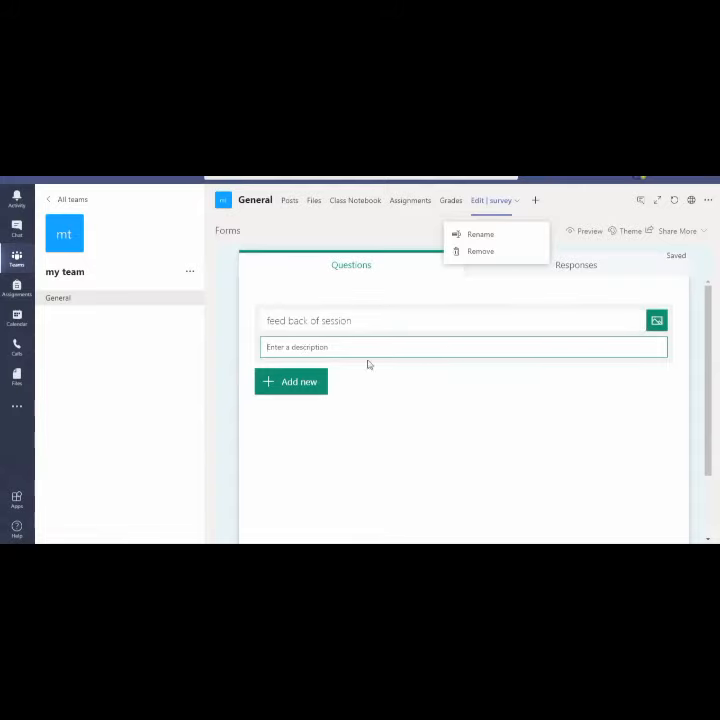
{"action": "left_click", "coordinate": [288, 382]}
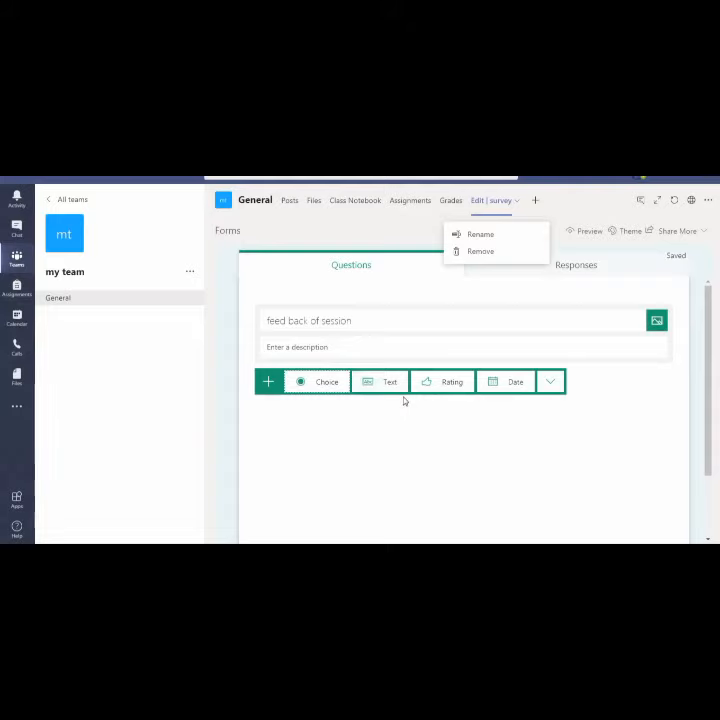
Add a Choice question with default Option 1 and Option 2 to the form
{"action": "left_click", "coordinate": [364, 321]}
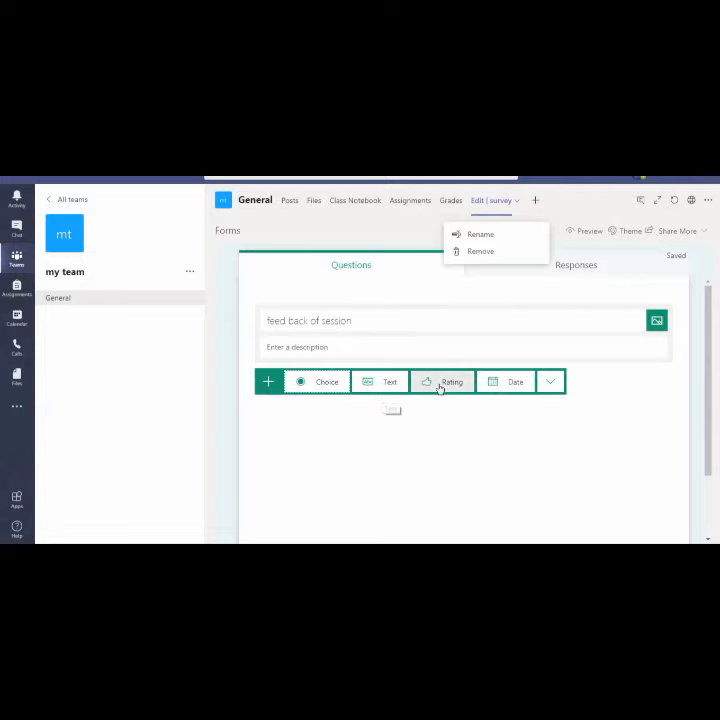
{"action": "left_click", "coordinate": [549, 385]}
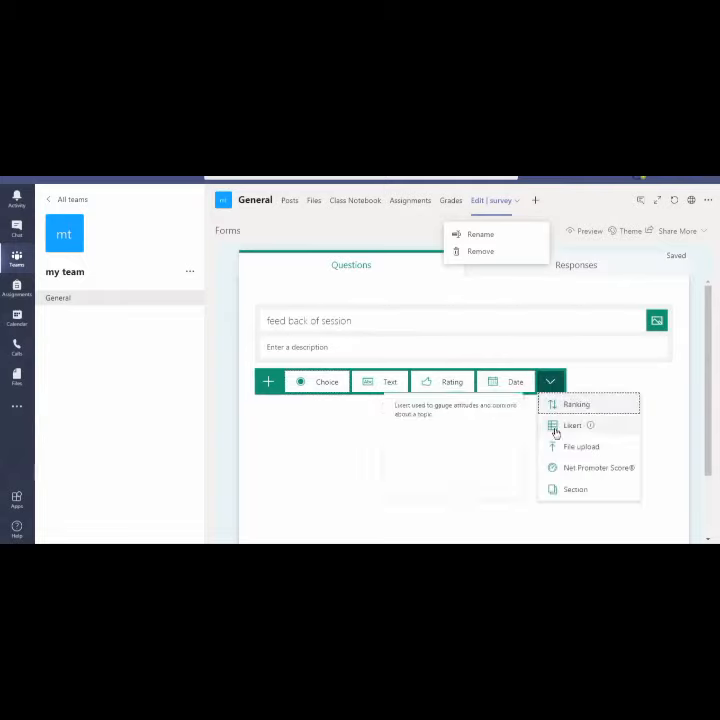
{"action": "left_click", "coordinate": [279, 451]}
{"action": "left_click", "coordinate": [323, 384]}
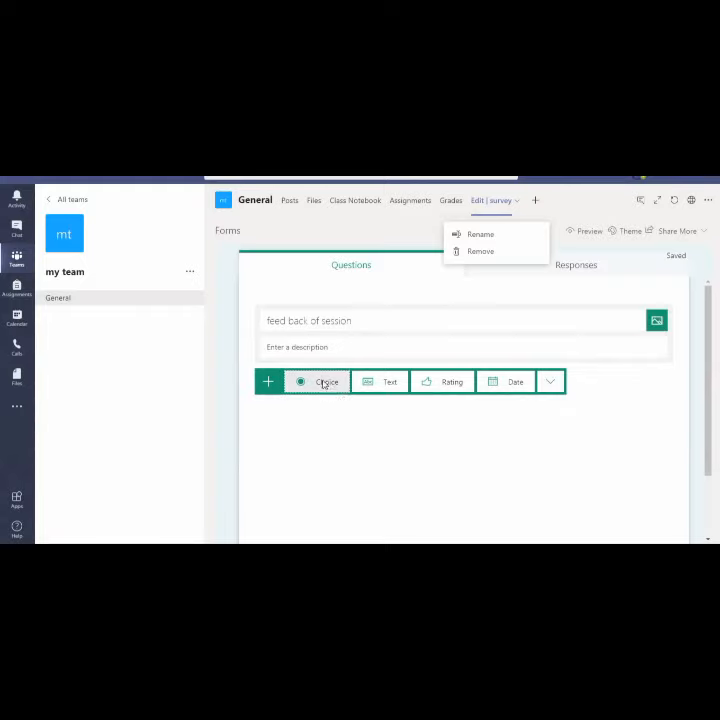
{"action": "left_click", "coordinate": [315, 366]}
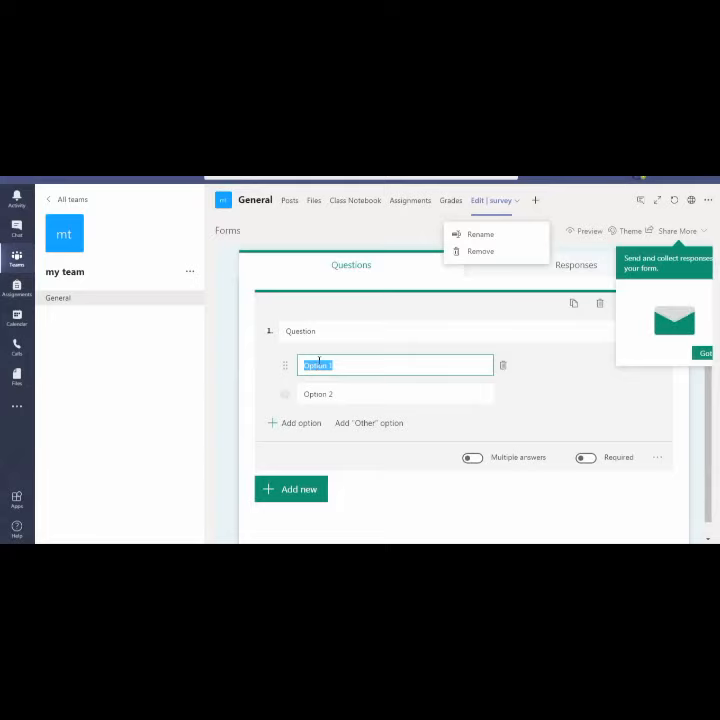
Title question 1 'was this video useful?'
{"action": "left_click", "coordinate": [480, 312]}
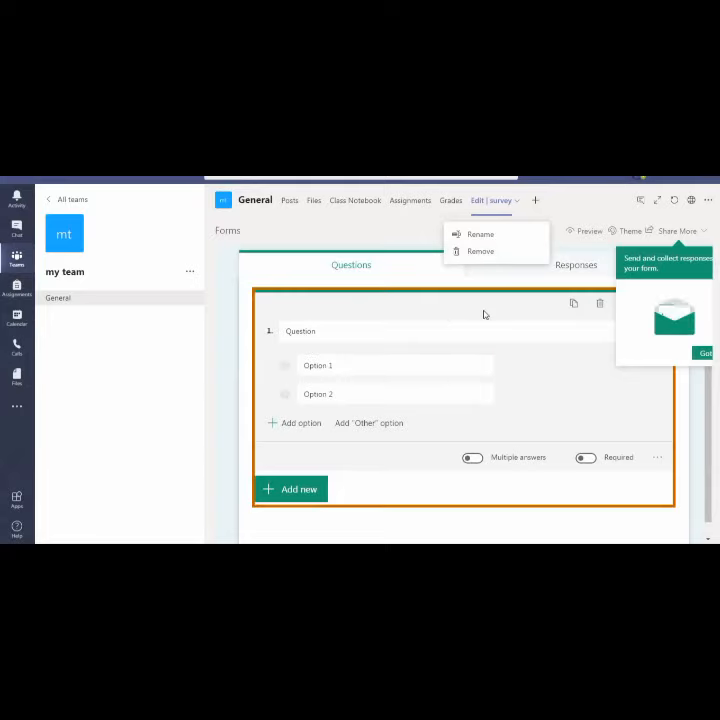
{"action": "left_click", "coordinate": [418, 333]}
{"action": "key", "text": "BackSpace"}
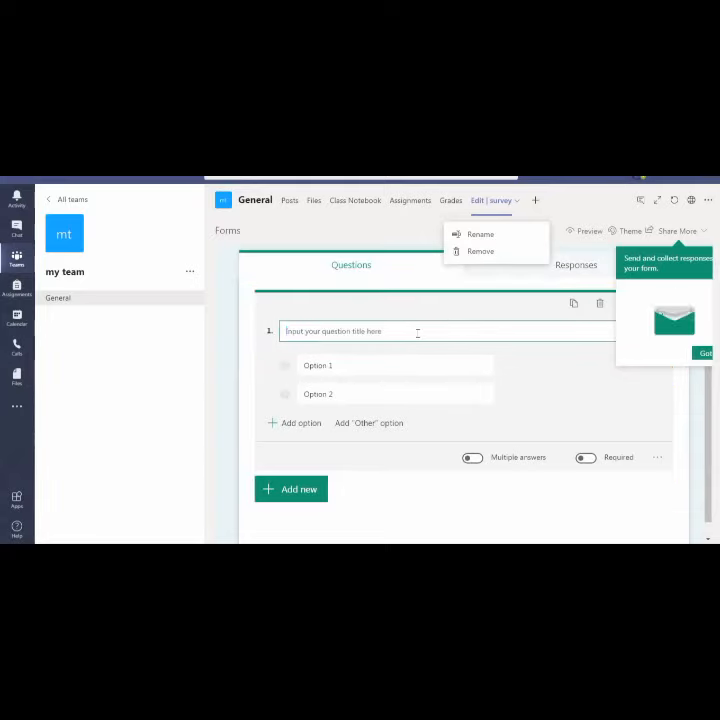
{"action": "type", "text": "was"}
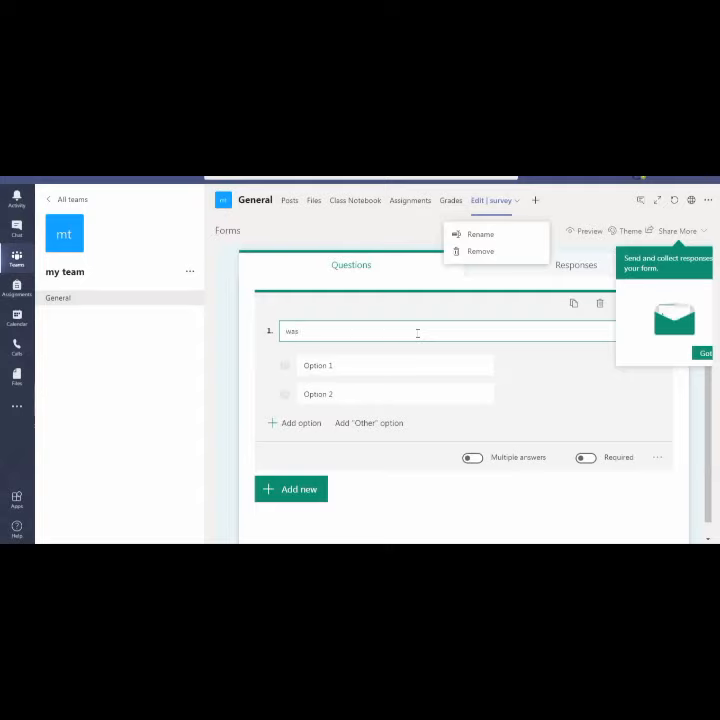
{"action": "type", "text": " this video useful?"}
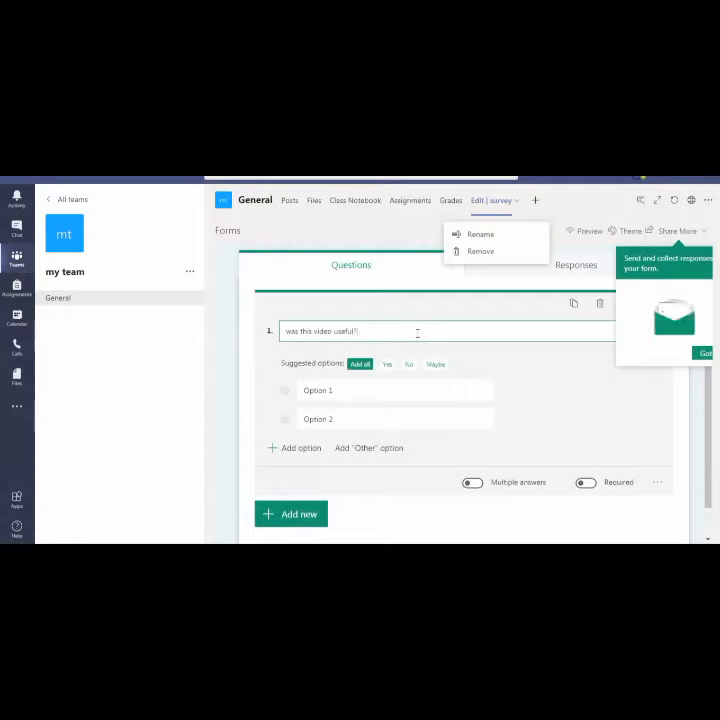
Enter the answer options yes, no, and 'yes but need more improvement'
{"action": "left_click", "coordinate": [313, 390]}
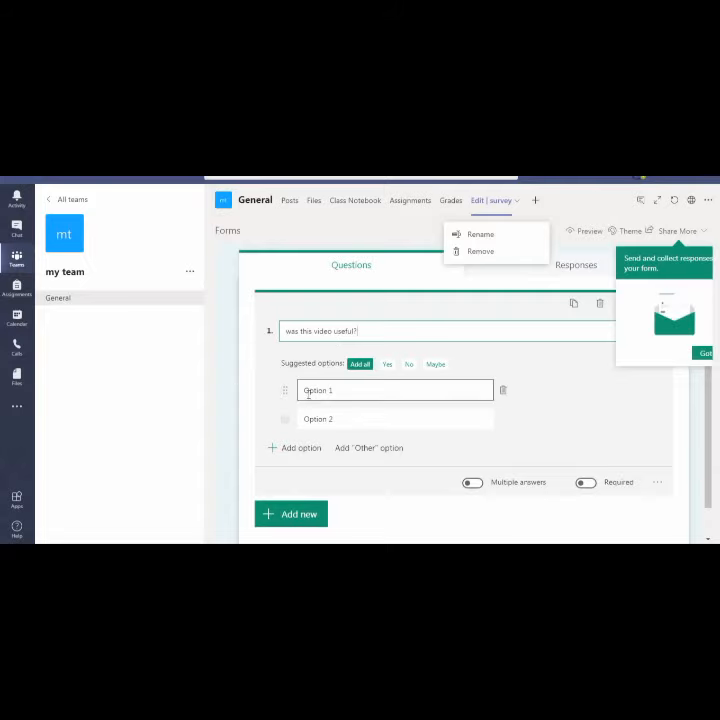
{"action": "type", "text": "yes"}
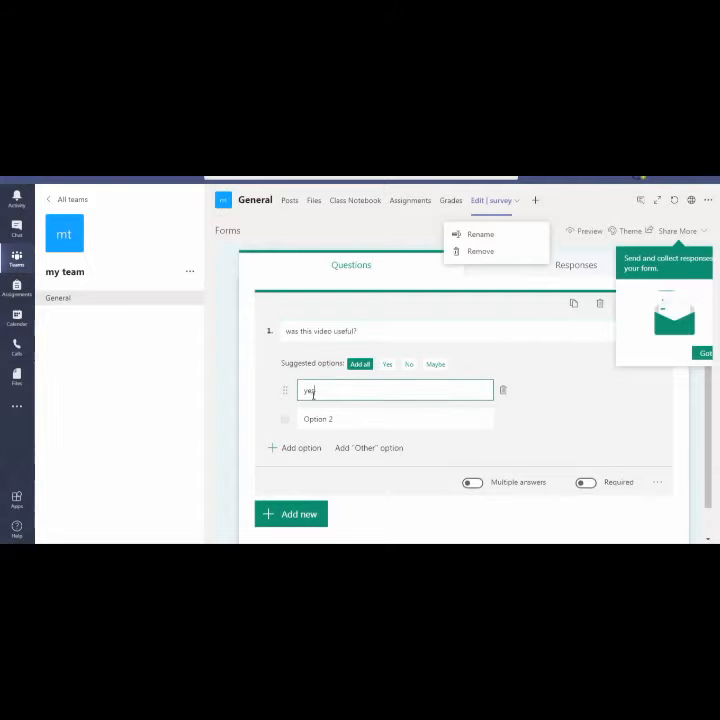
{"action": "left_click", "coordinate": [331, 419]}
{"action": "key", "text": "BackSpace"}
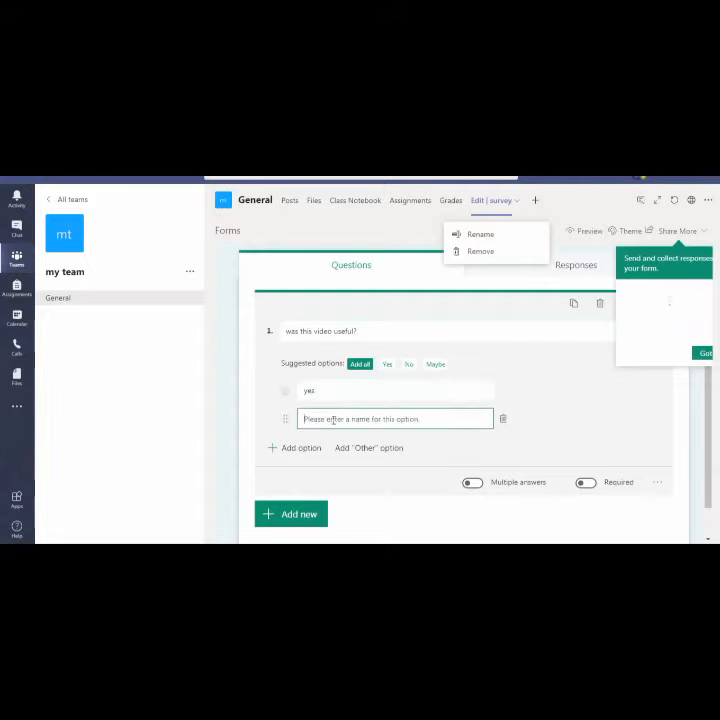
{"action": "type", "text": "no"}
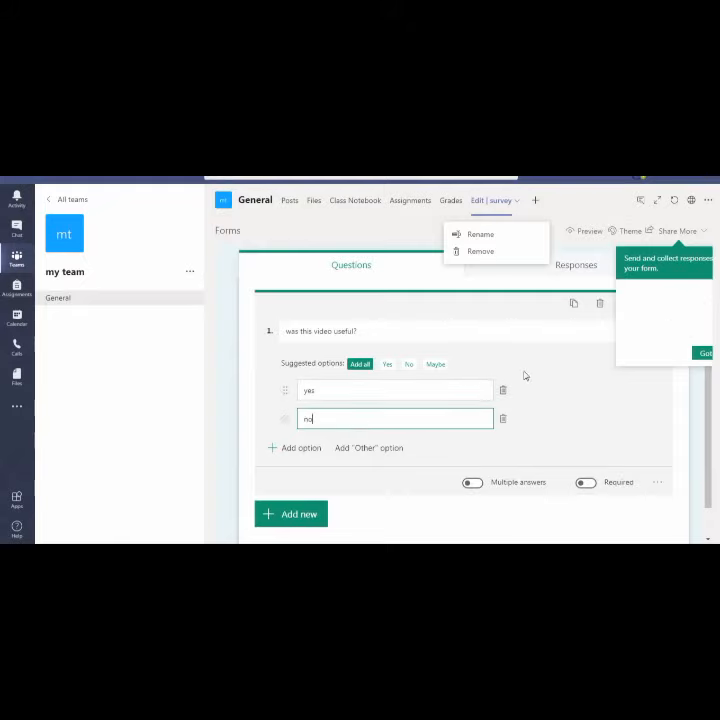
{"action": "left_click", "coordinate": [305, 449]}
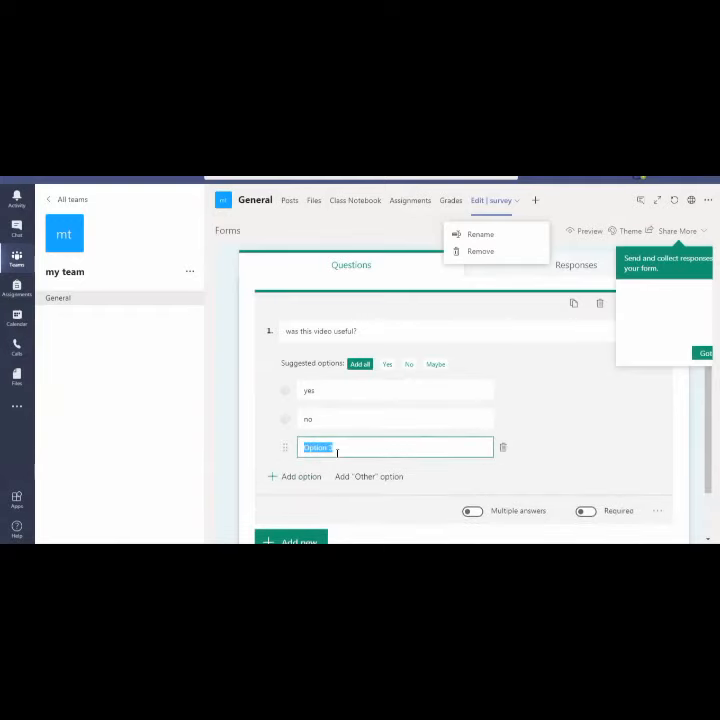
{"action": "key", "text": "BackSpace"}
{"action": "type", "text": "ne"}
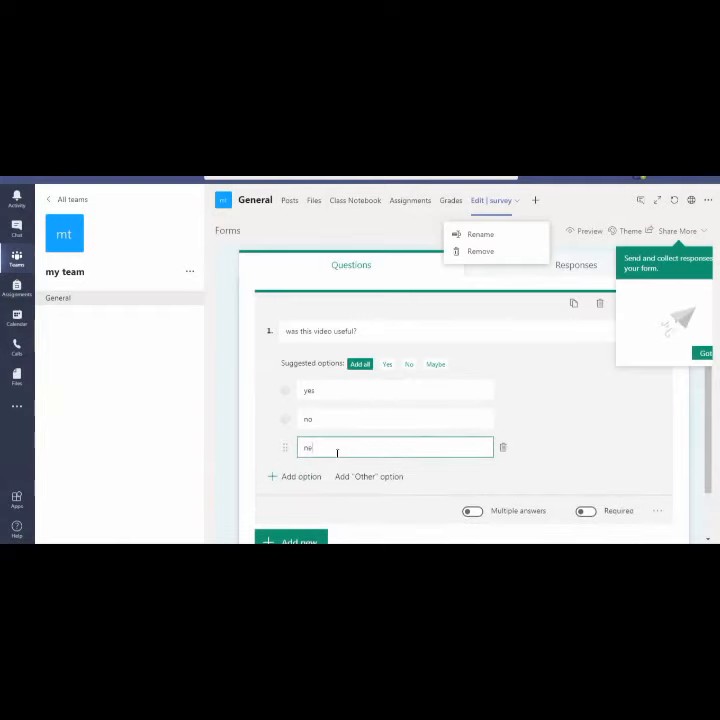
{"action": "type", "text": "ed more"}
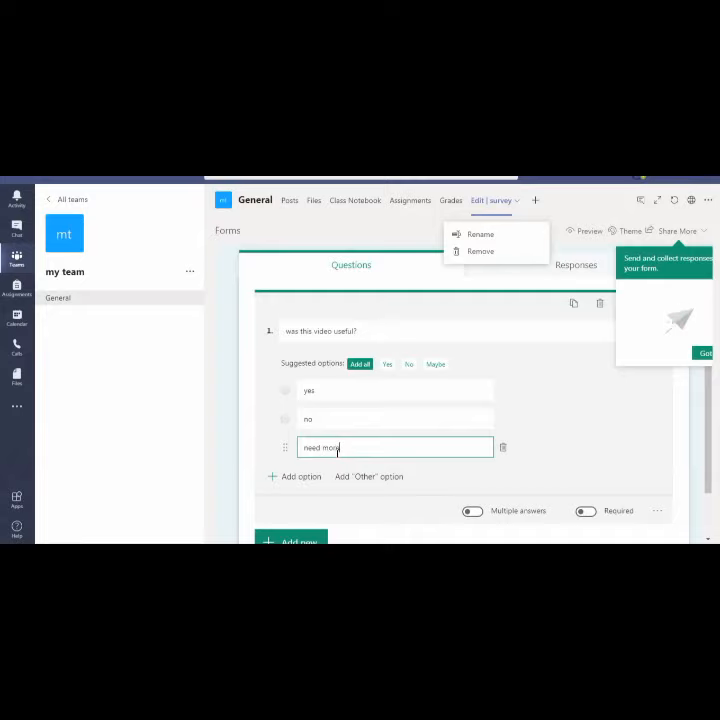
{"action": "key", "text": "BackSpace"}
{"action": "key", "text": "BackSpace"}
{"action": "key", "text": "BackSpace"}
{"action": "key", "text": "BackSpace"}
{"action": "key", "text": "BackSpace"}
{"action": "key", "text": "BackSpace"}
{"action": "key", "text": "BackSpace"}
{"action": "key", "text": "BackSpace"}
{"action": "key", "text": "BackSpace"}
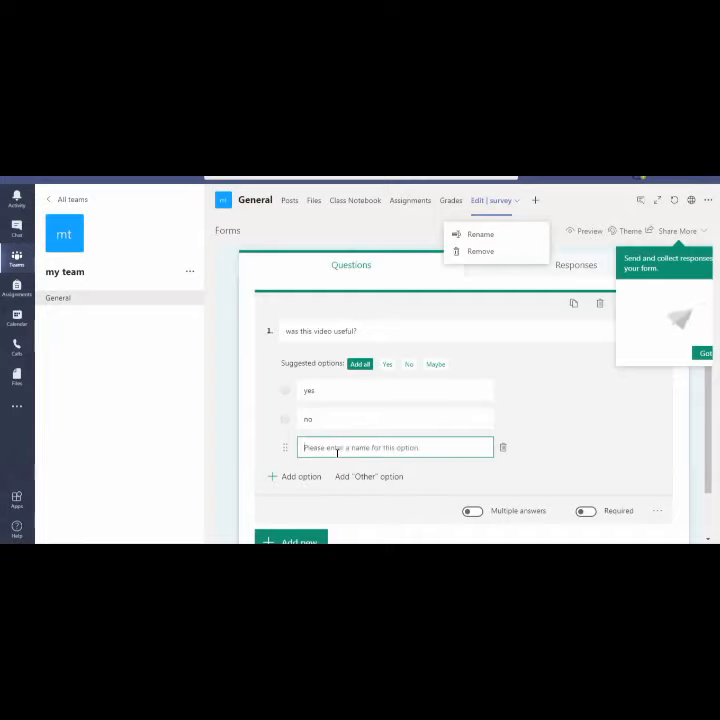
{"action": "type", "text": "yes bu"}
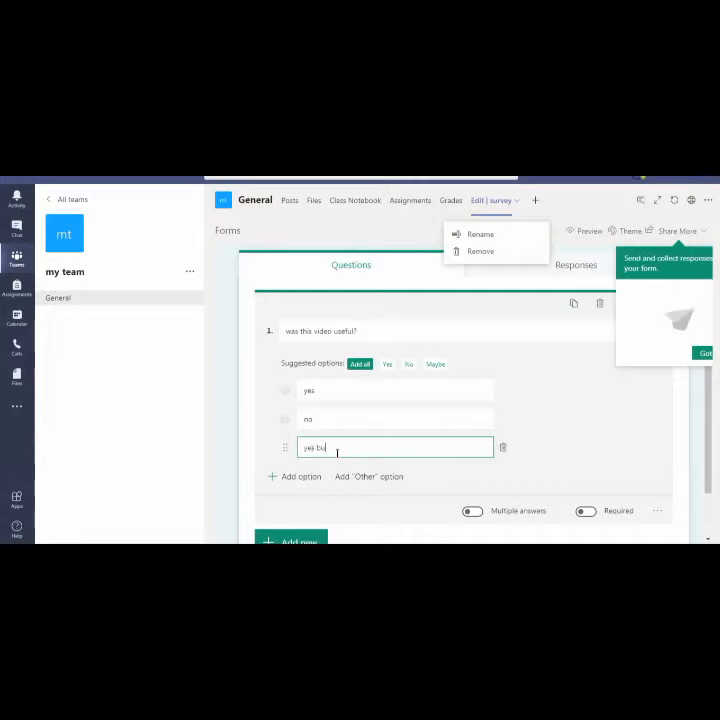
{"action": "type", "text": "t need more impro"}
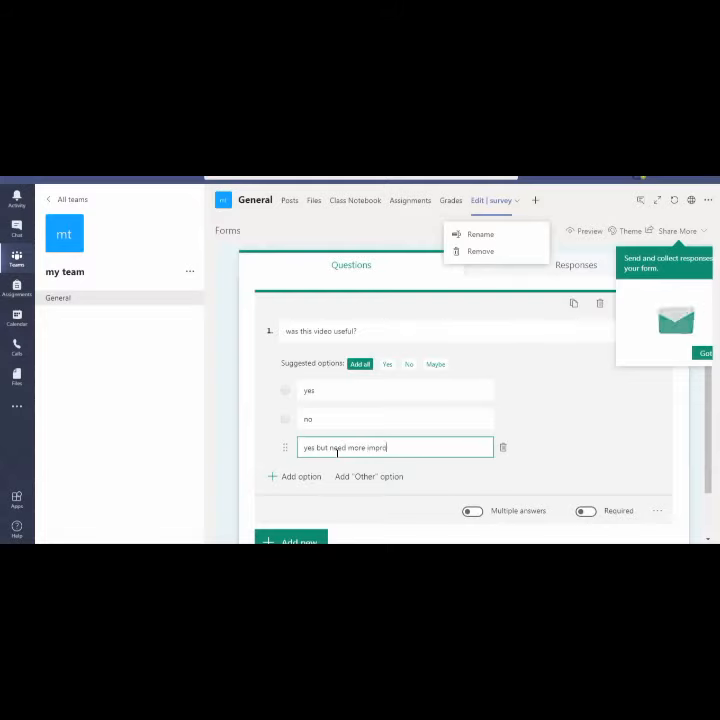
{"action": "type", "text": "vement"}
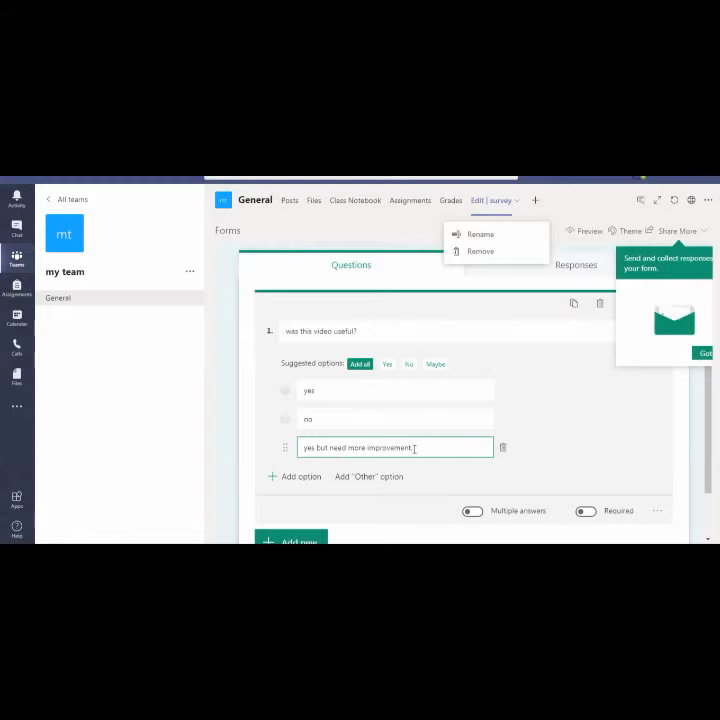
{"action": "type", "text": ","}
{"action": "left_click", "coordinate": [705, 355]}
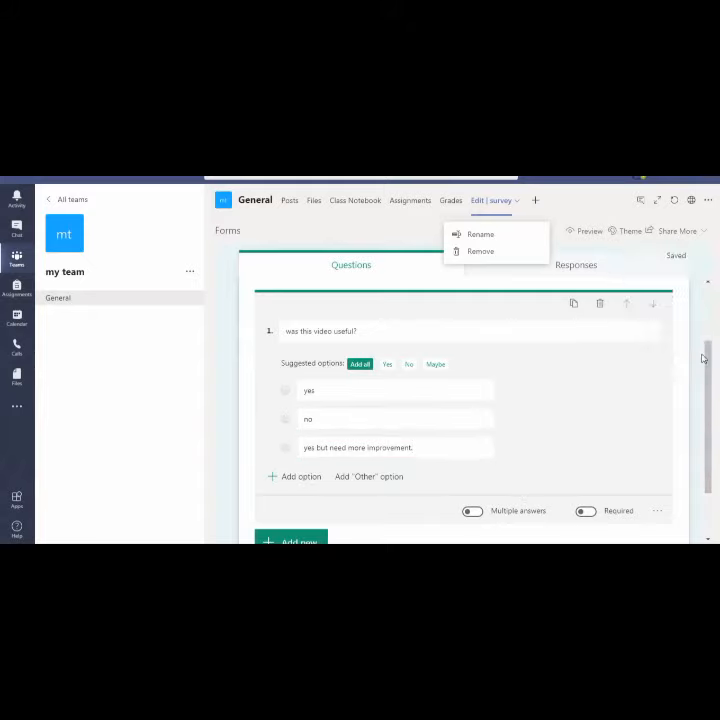
{"action": "left_click", "coordinate": [710, 370]}
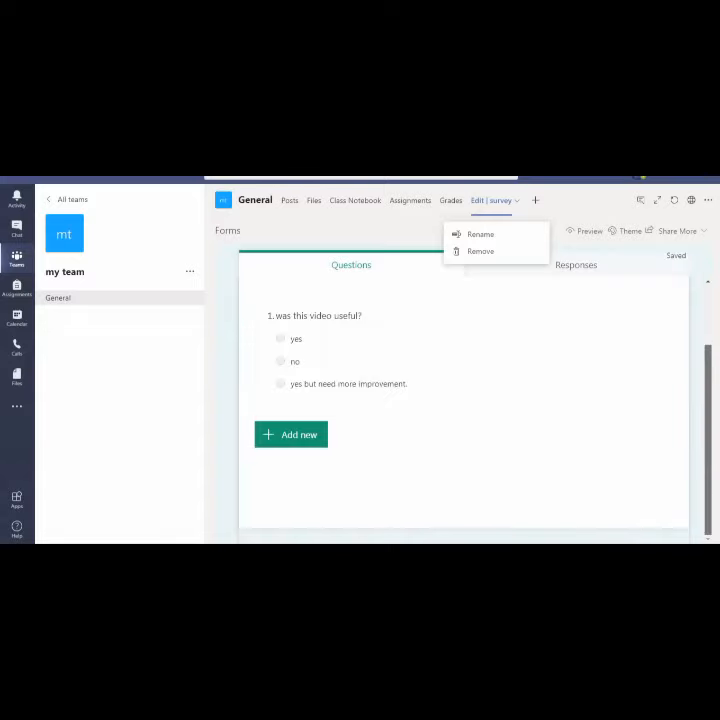
{"action": "left_click_drag", "start_coordinate": [708, 414], "coordinate": [696, 347]}
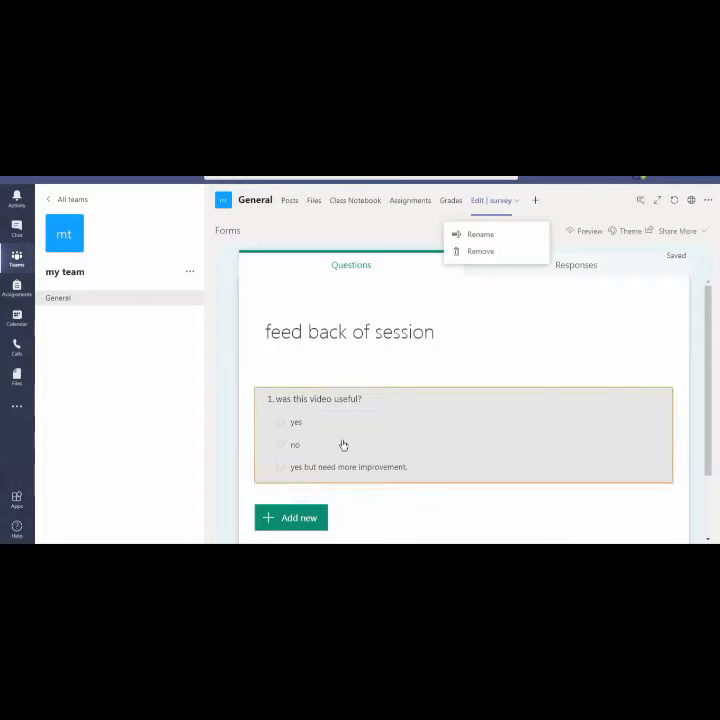
{"action": "left_click", "coordinate": [343, 445]}
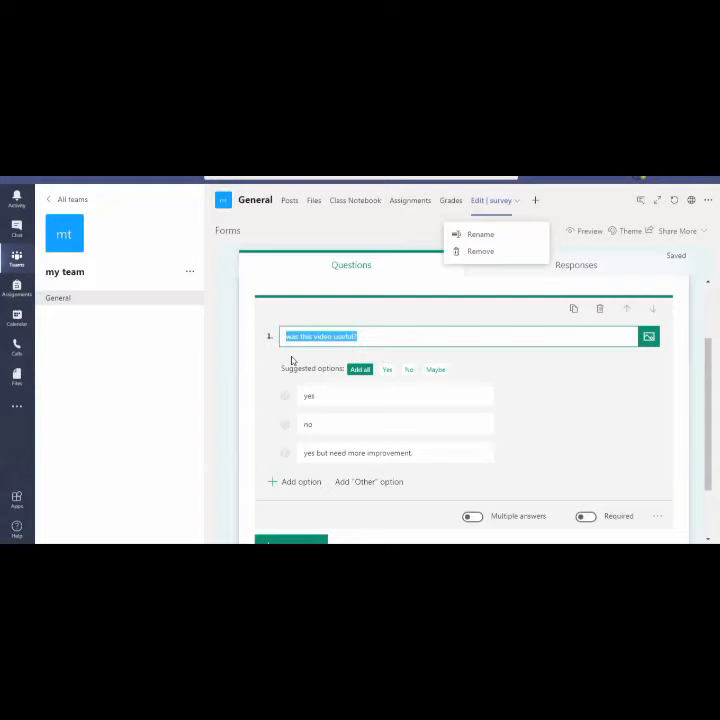
Leave question 1 as a single-answer, non-required question and close its editor
{"action": "left_click", "coordinate": [589, 518]}
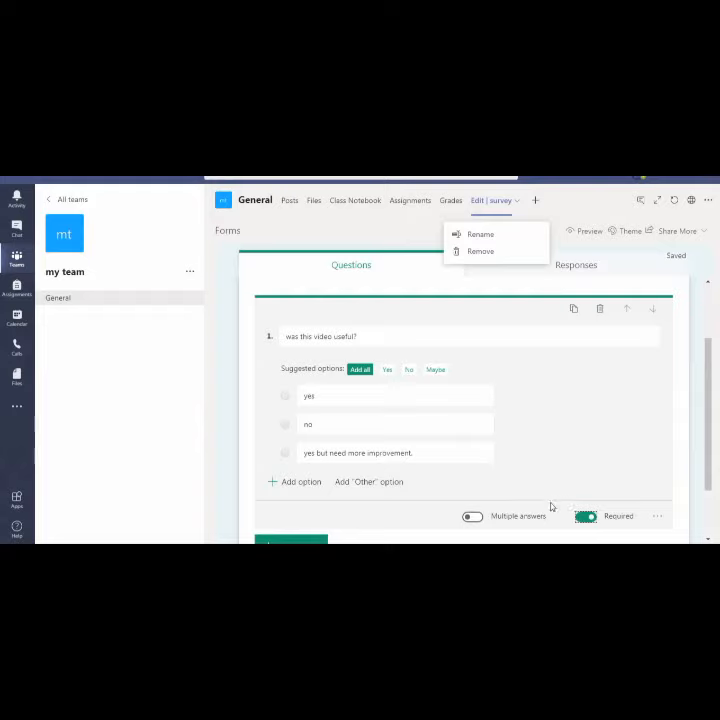
{"action": "left_click", "coordinate": [479, 518]}
{"action": "left_click", "coordinate": [468, 518]}
{"action": "left_click", "coordinate": [580, 519]}
{"action": "left_click", "coordinate": [712, 428]}
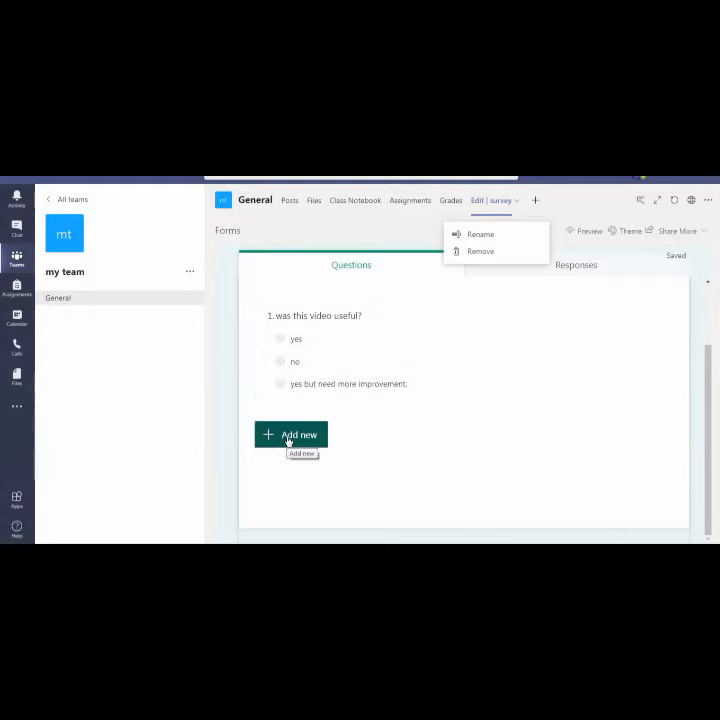
Show the question types, then reselect question 1 for editing
{"action": "left_click", "coordinate": [289, 438]}
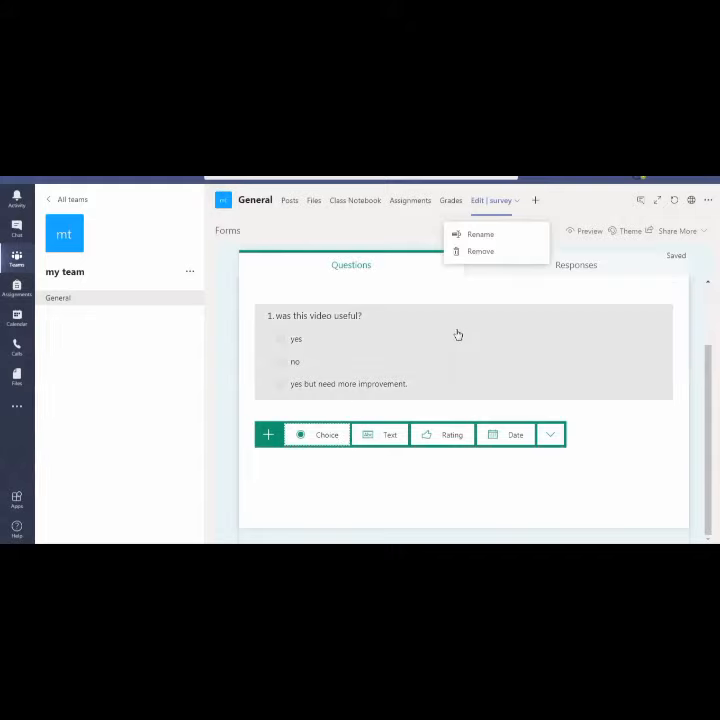
{"action": "left_click", "coordinate": [458, 334]}
{"action": "left_click", "coordinate": [541, 408]}
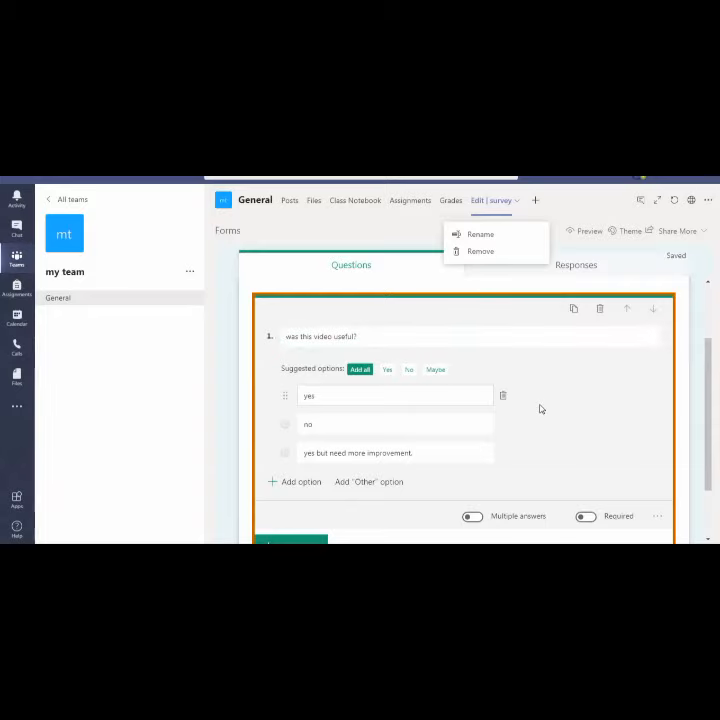
{"action": "left_click_drag", "start_coordinate": [705, 374], "coordinate": [707, 415]}
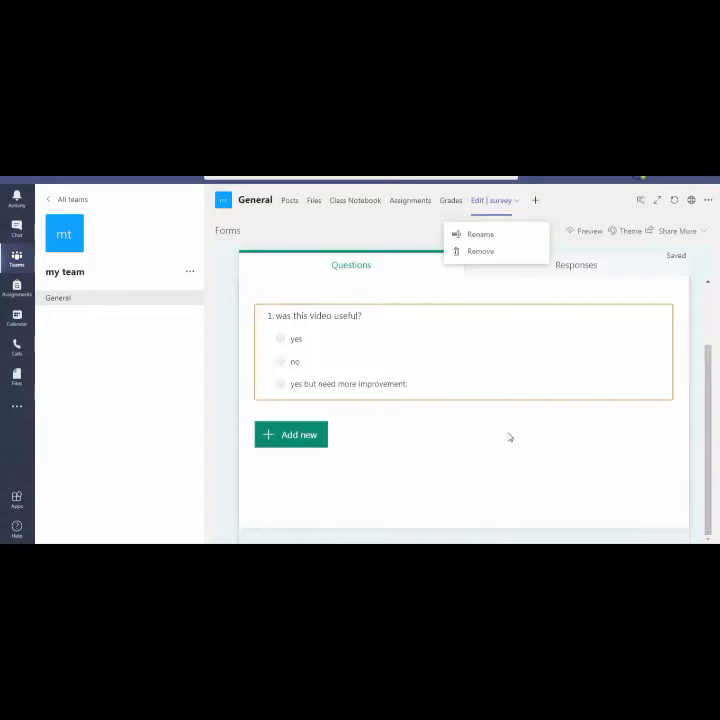
Add a star-rating question titled 'rate this video'
{"action": "left_click", "coordinate": [290, 435]}
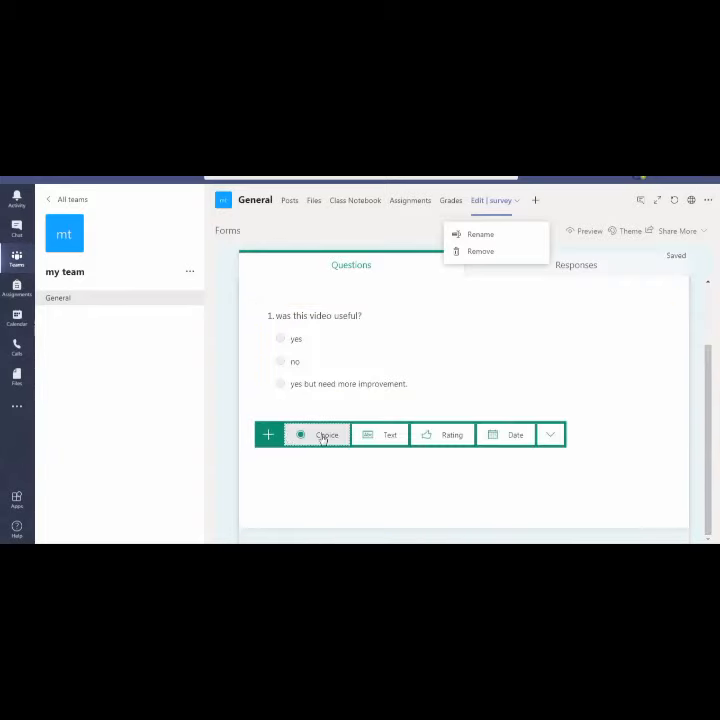
{"action": "left_click", "coordinate": [447, 437]}
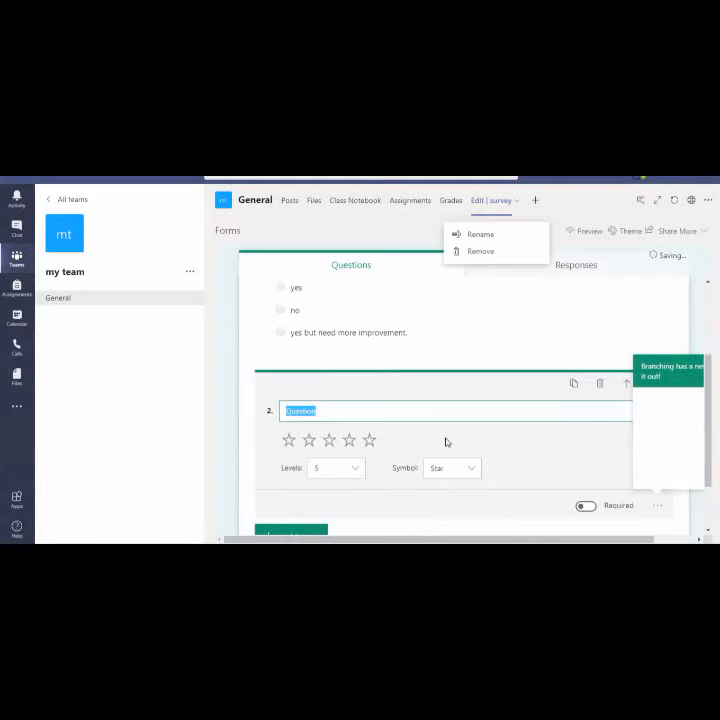
{"action": "left_click", "coordinate": [398, 415]}
{"action": "key", "text": "BackSpace"}
{"action": "key", "text": "BackSpace"}
{"action": "key", "text": "BackSpace"}
{"action": "key", "text": "BackSpace"}
{"action": "key", "text": "BackSpace"}
{"action": "key", "text": "BackSpace"}
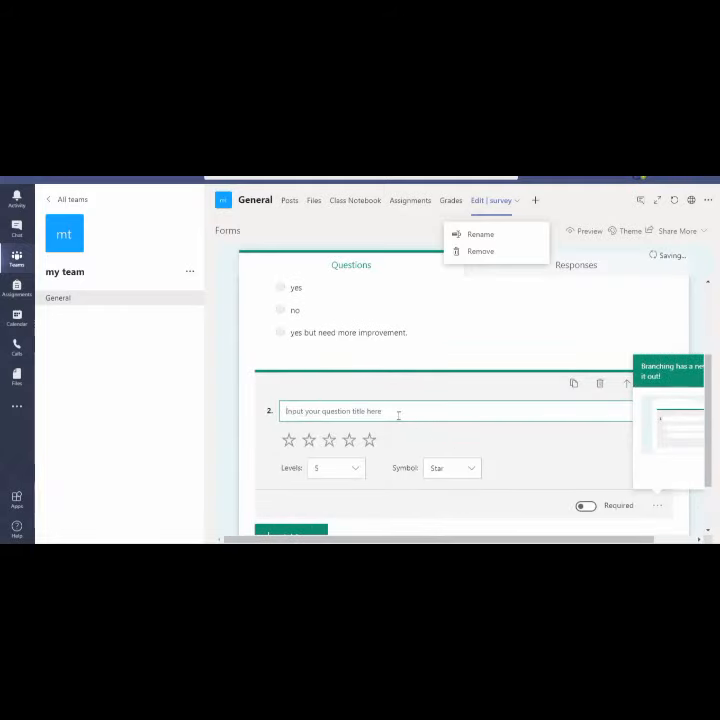
{"action": "type", "text": "rate t"}
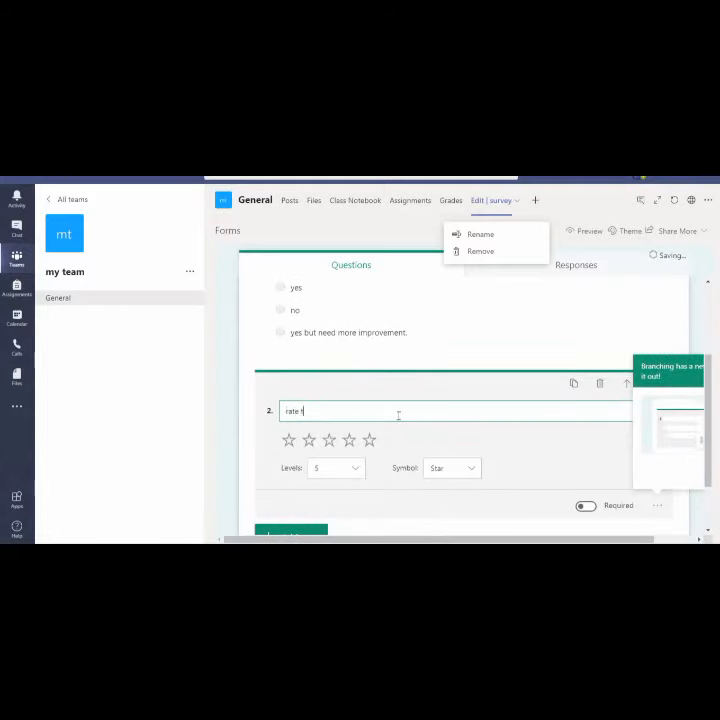
{"action": "type", "text": "his video"}
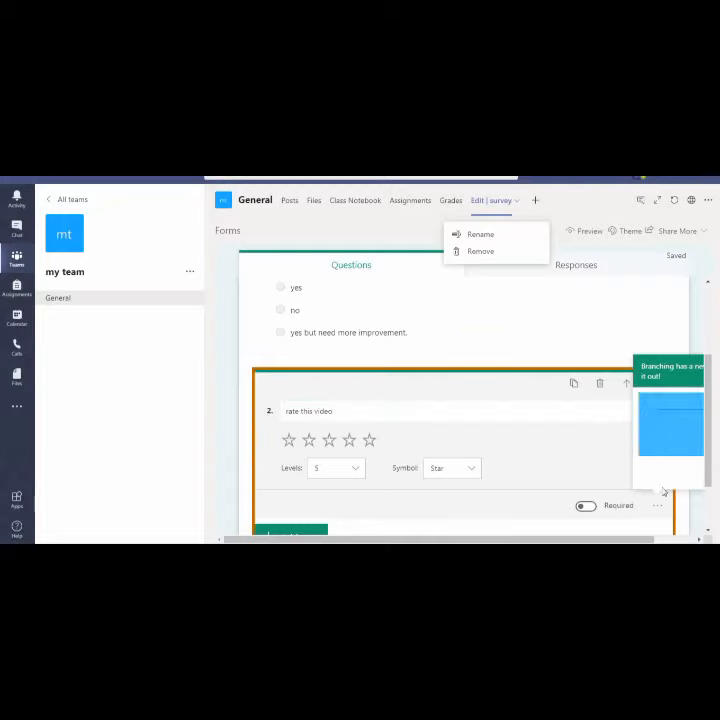
Show the question types again and reopen question 1 for editing
{"action": "left_click", "coordinate": [286, 532]}
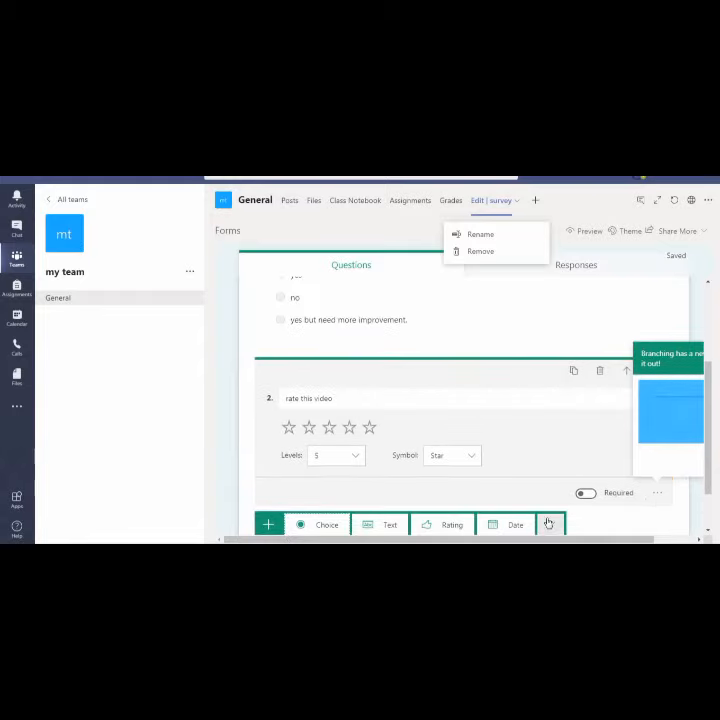
{"action": "left_click_drag", "start_coordinate": [709, 461], "coordinate": [711, 486]}
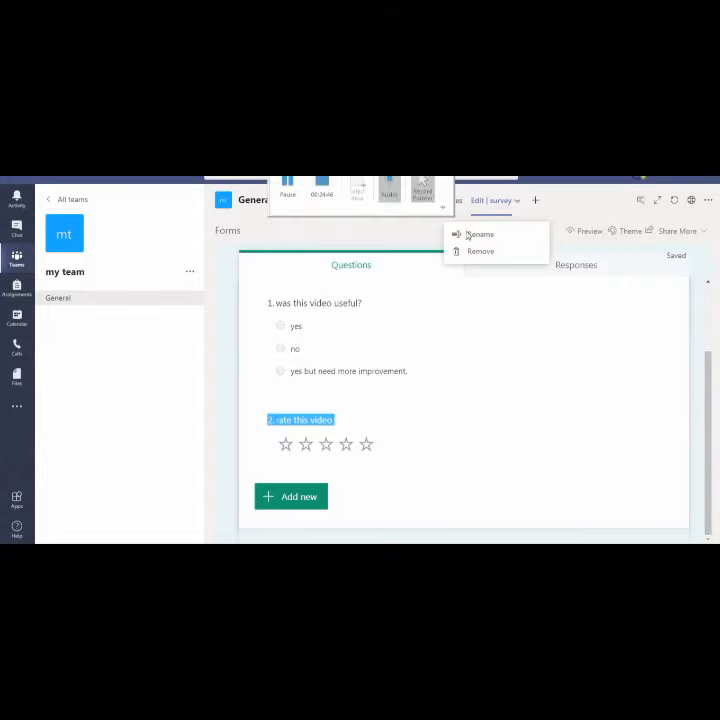
{"action": "left_click", "coordinate": [434, 323]}
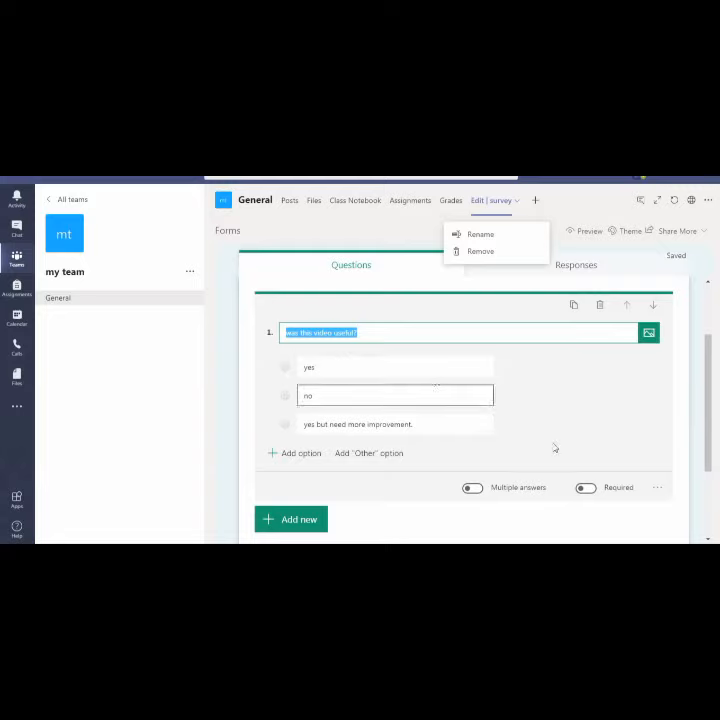
{"action": "left_click_drag", "start_coordinate": [702, 410], "coordinate": [707, 432]}
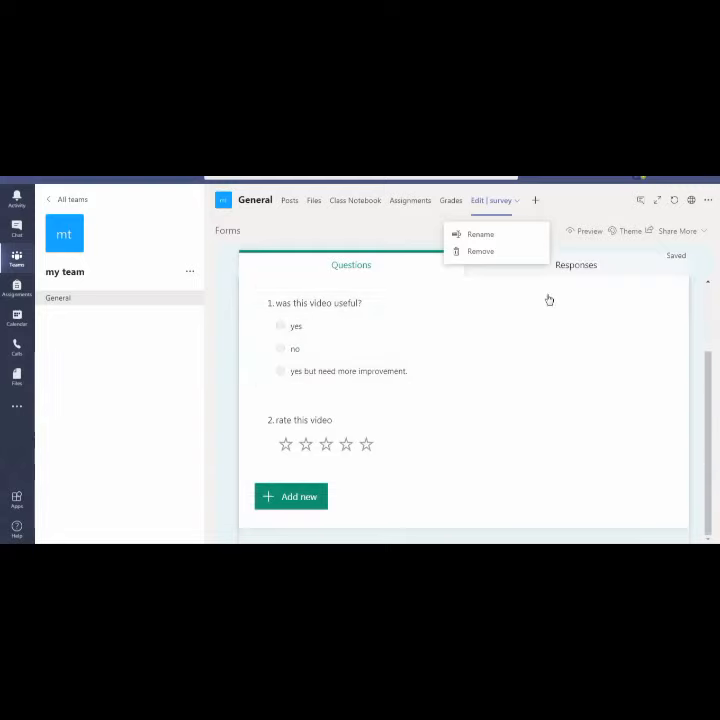
{"action": "left_click", "coordinate": [591, 267]}
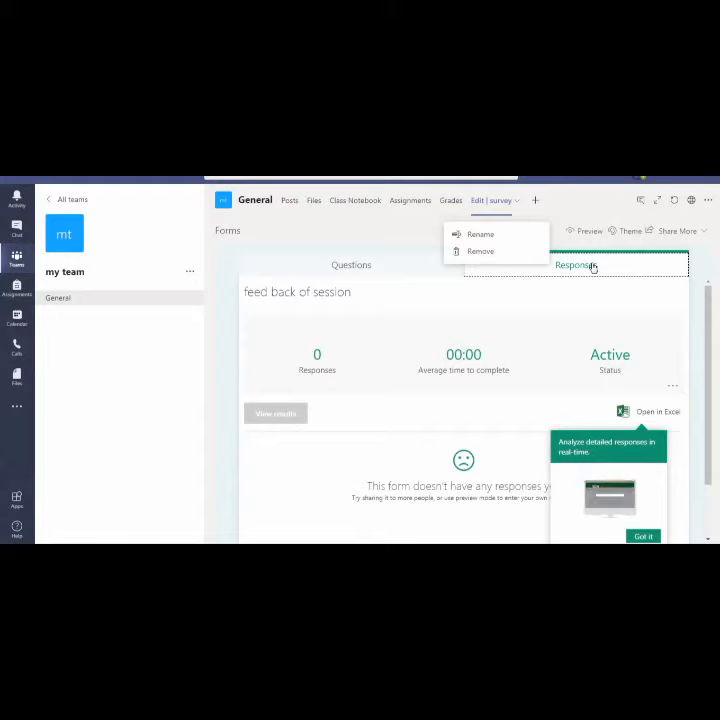
{"action": "left_click", "coordinate": [640, 537]}
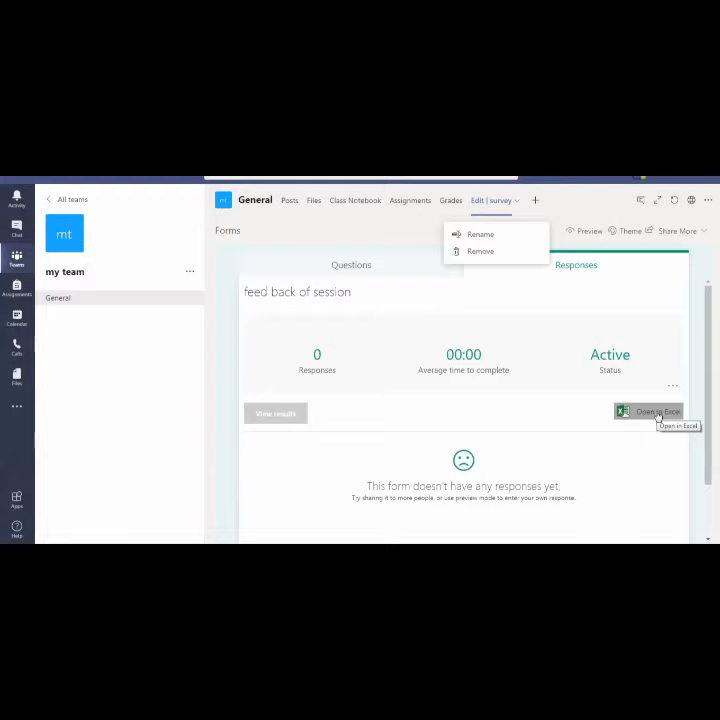
{"action": "left_click", "coordinate": [346, 266]}
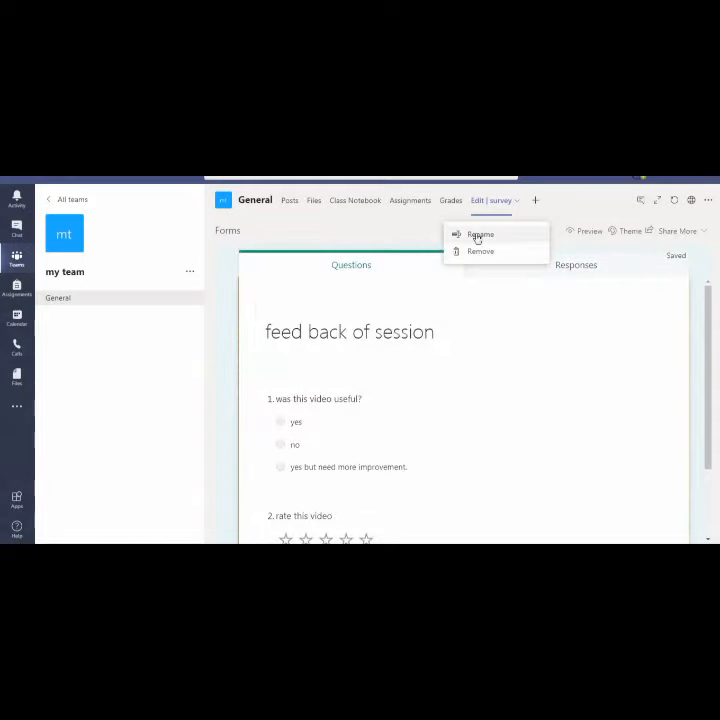
View Posts, return to the survey tab, and bring up Add a tab for General
{"action": "left_click", "coordinate": [155, 290]}
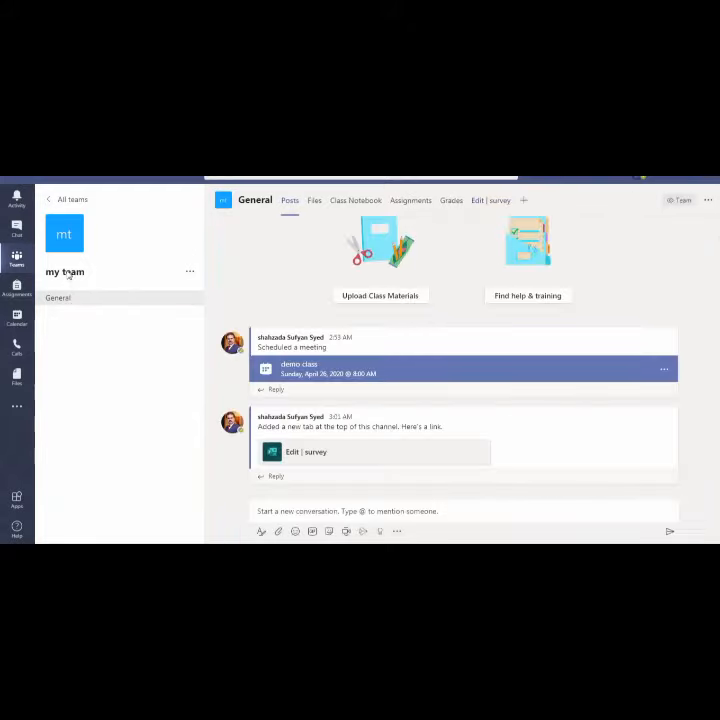
{"action": "left_click", "coordinate": [488, 203]}
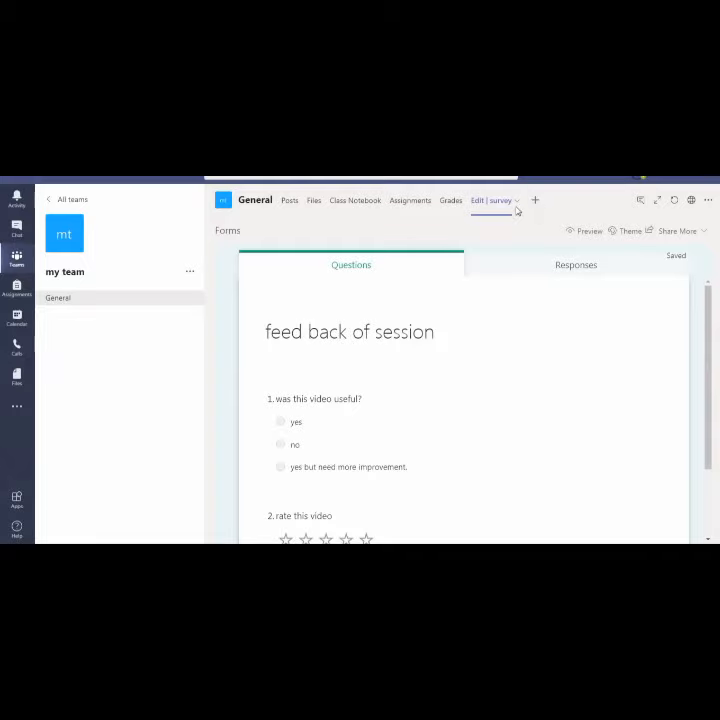
{"action": "left_click", "coordinate": [534, 200]}
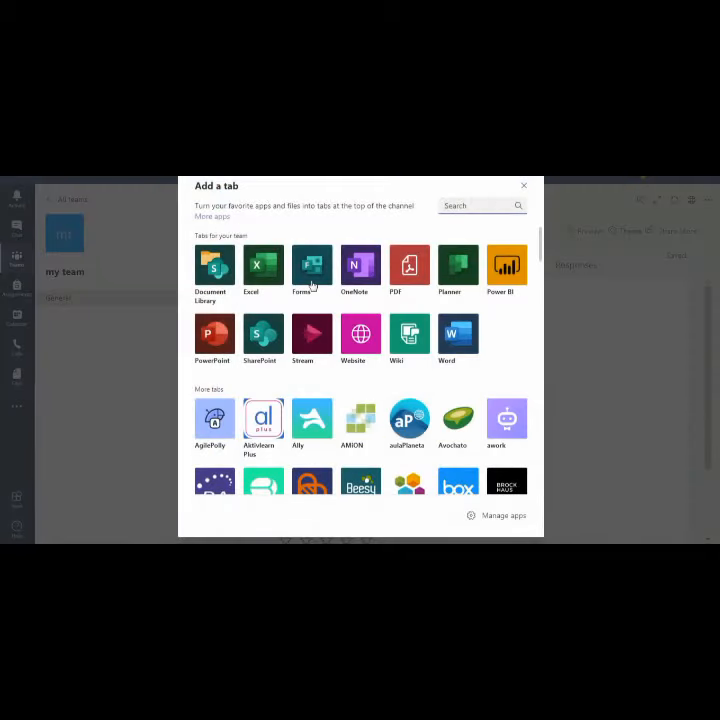
Add the existing Online Teaching Feedback form as a Forms tab and save it
{"action": "left_click", "coordinate": [311, 285]}
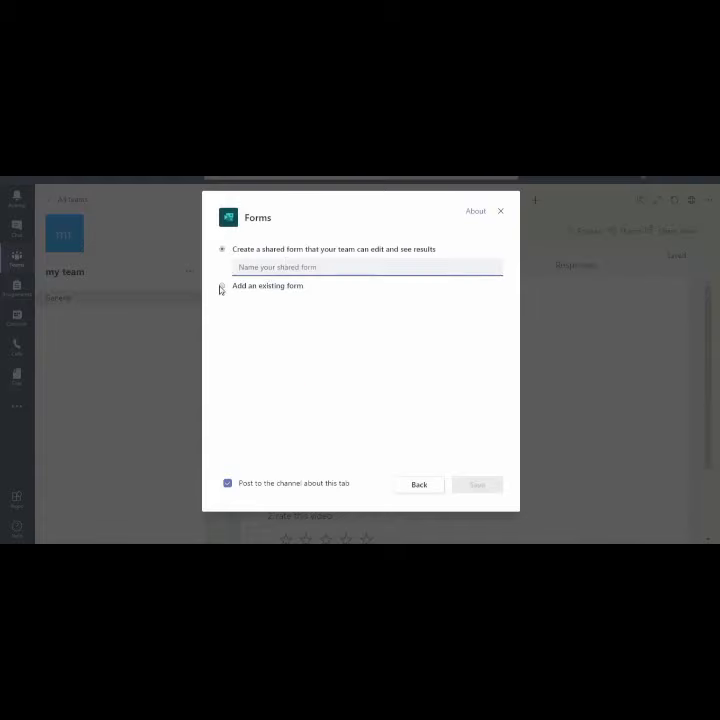
{"action": "left_click", "coordinate": [221, 288]}
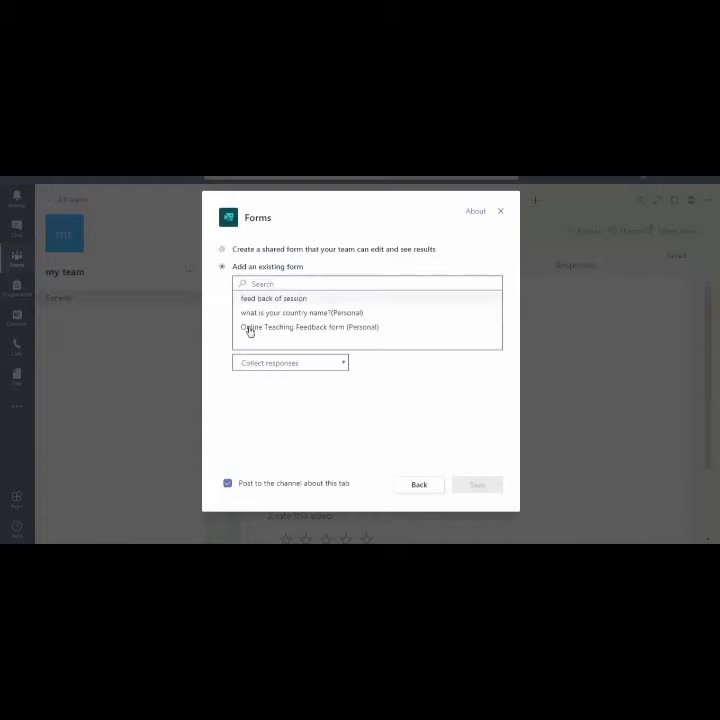
{"action": "left_click", "coordinate": [340, 328]}
{"action": "left_click", "coordinate": [467, 488]}
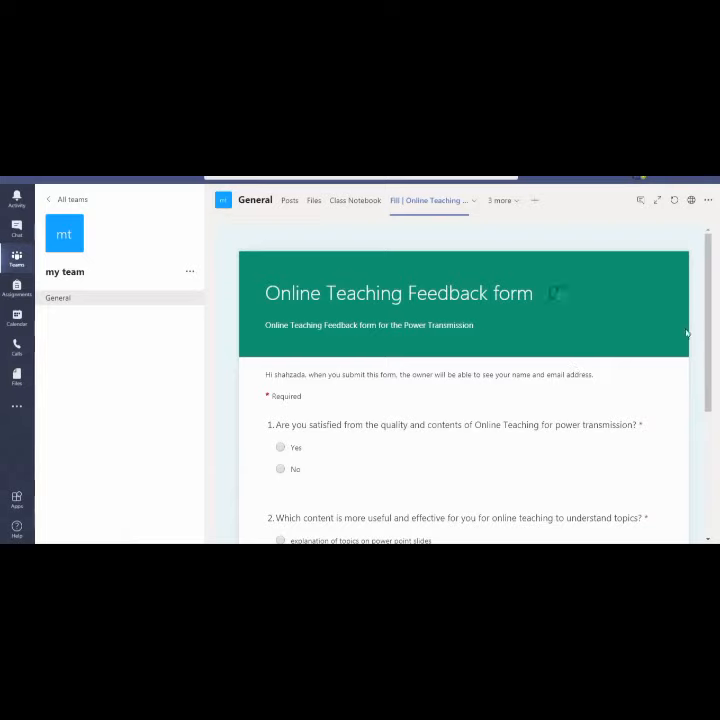
Go from the Teams list to my team's General channel posts
{"action": "left_click_drag", "start_coordinate": [706, 334], "coordinate": [718, 387]}
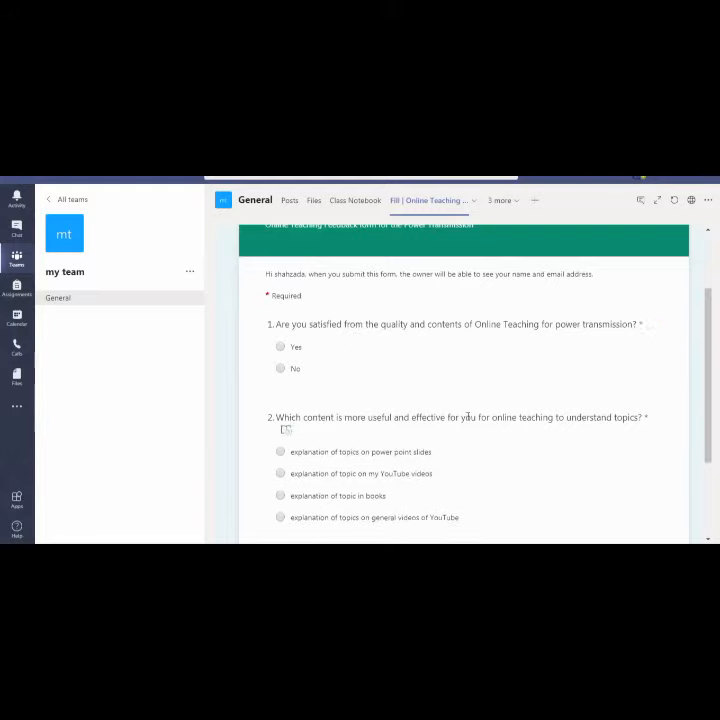
{"action": "left_click_drag", "start_coordinate": [708, 340], "coordinate": [702, 281]}
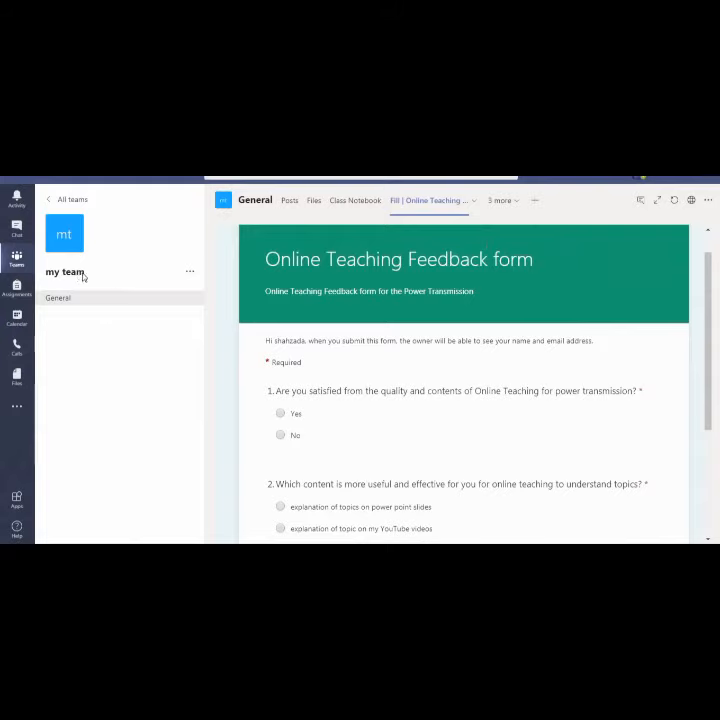
{"action": "left_click", "coordinate": [17, 259]}
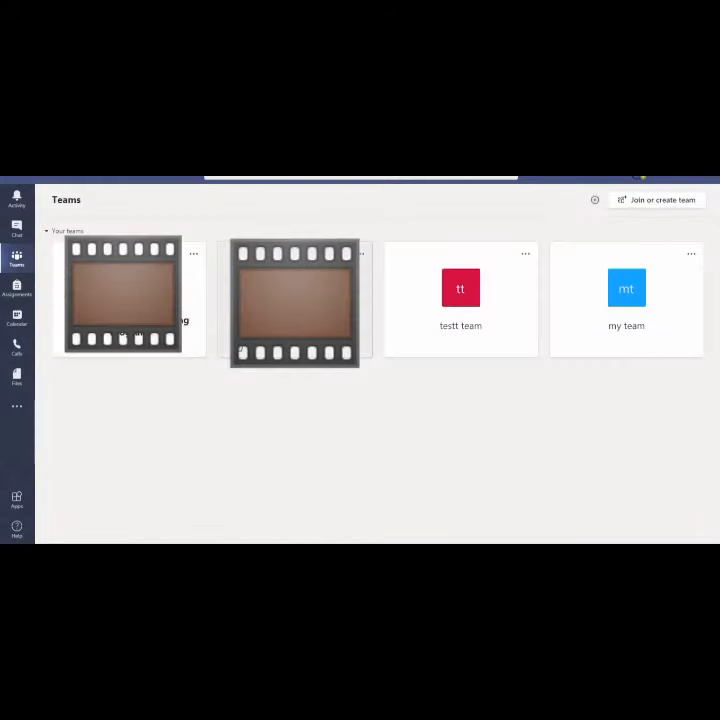
{"action": "left_click", "coordinate": [630, 292]}
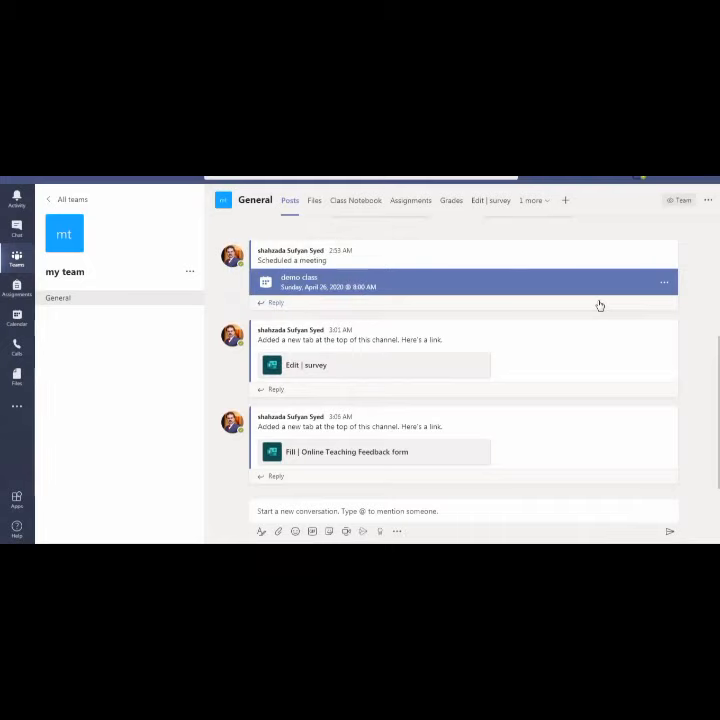
Submit the feedback form answering Yes and YouTube videos, then view General's Files
{"action": "left_click", "coordinate": [360, 455]}
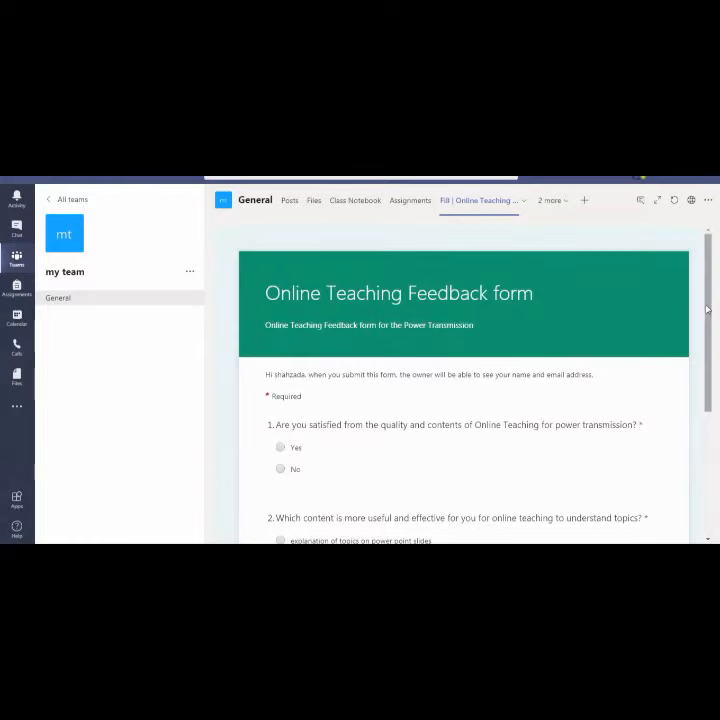
{"action": "left_click_drag", "start_coordinate": [706, 310], "coordinate": [706, 359]}
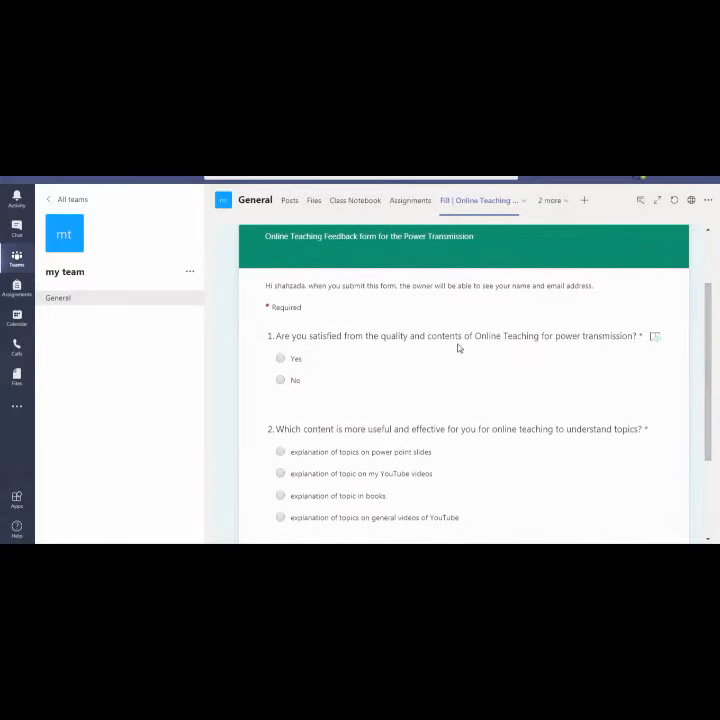
{"action": "left_click", "coordinate": [281, 360]}
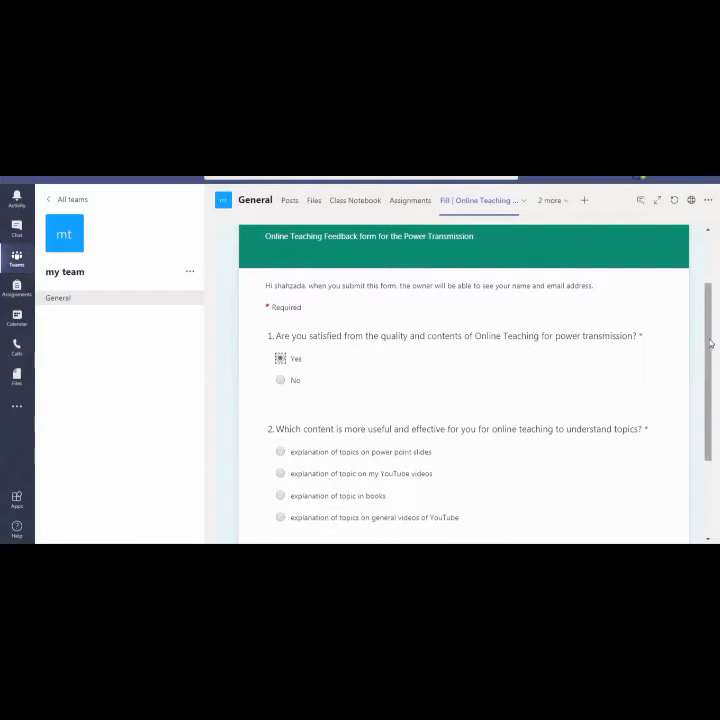
{"action": "left_click_drag", "start_coordinate": [707, 342], "coordinate": [708, 366]}
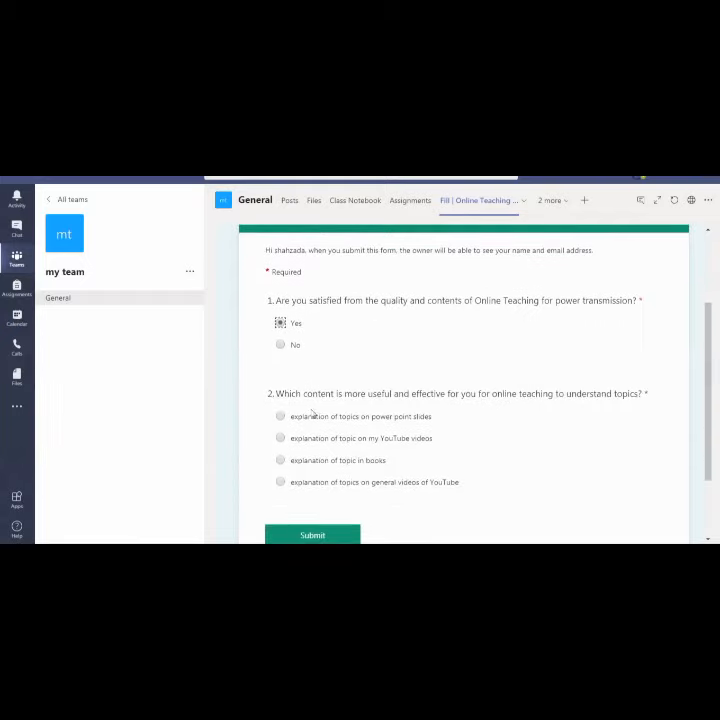
{"action": "left_click", "coordinate": [281, 451]}
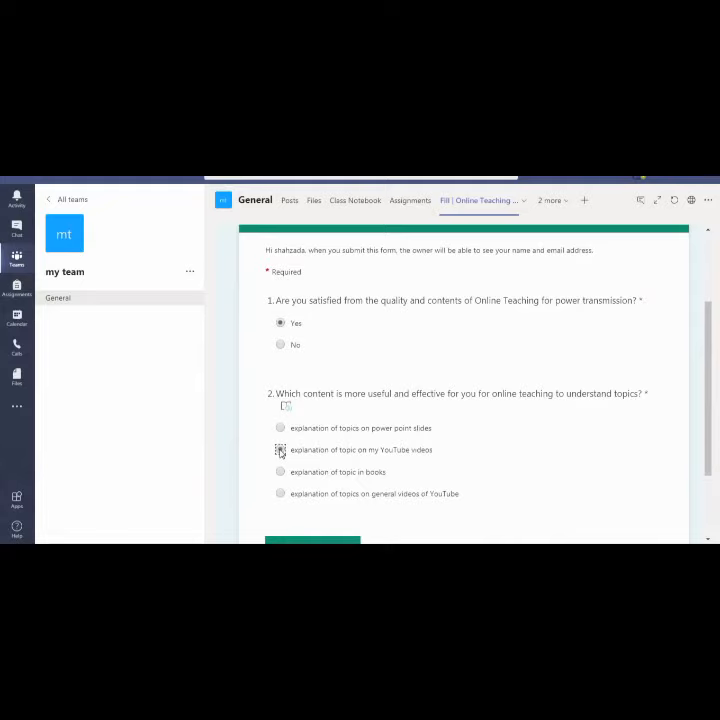
{"action": "left_click", "coordinate": [305, 538]}
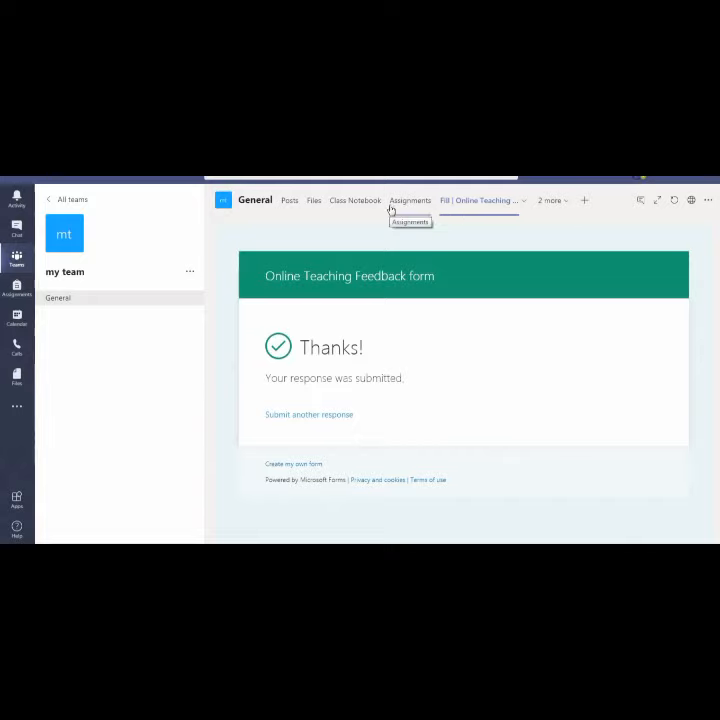
{"action": "left_click", "coordinate": [315, 203]}
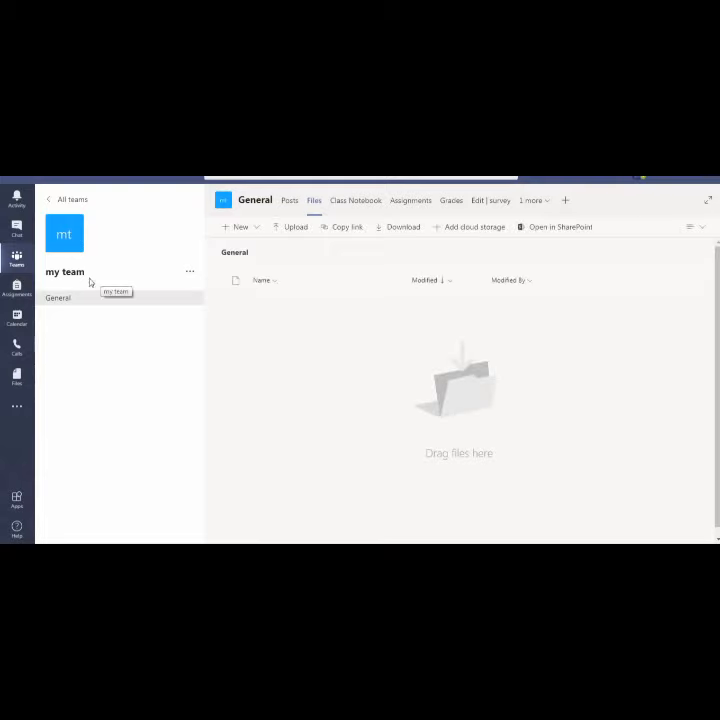
Open Manage team for my team, check the Owner role options, then return to all teams
{"action": "left_click", "coordinate": [190, 273]}
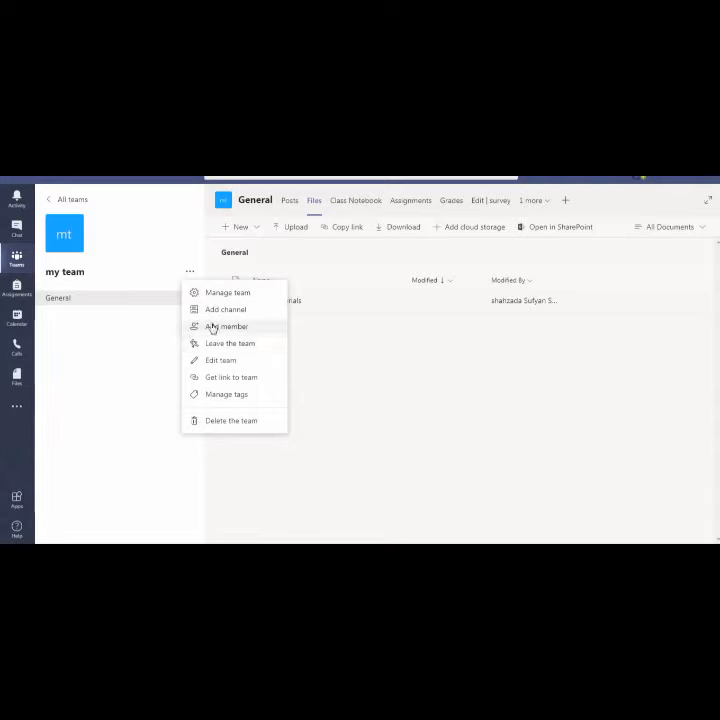
{"action": "left_click", "coordinate": [210, 292]}
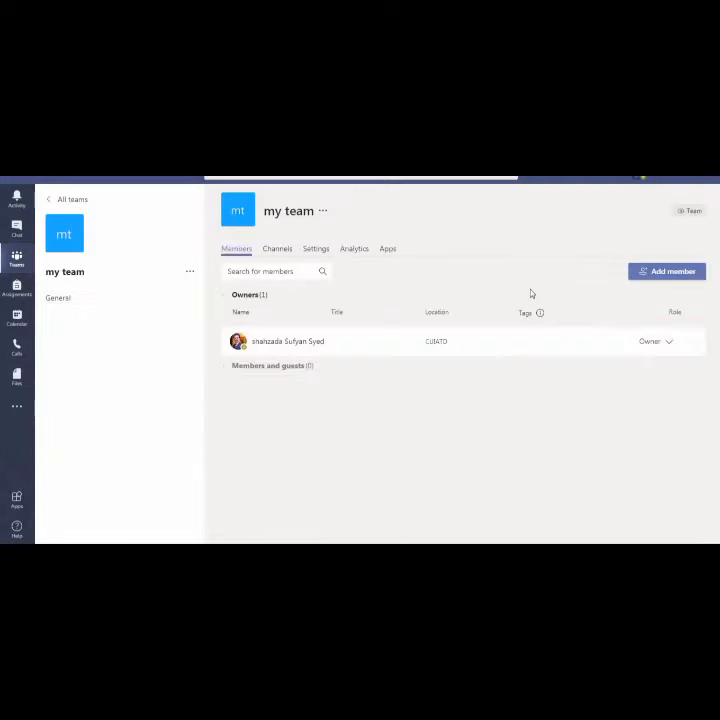
{"action": "left_click", "coordinate": [669, 342]}
{"action": "left_click", "coordinate": [669, 342]}
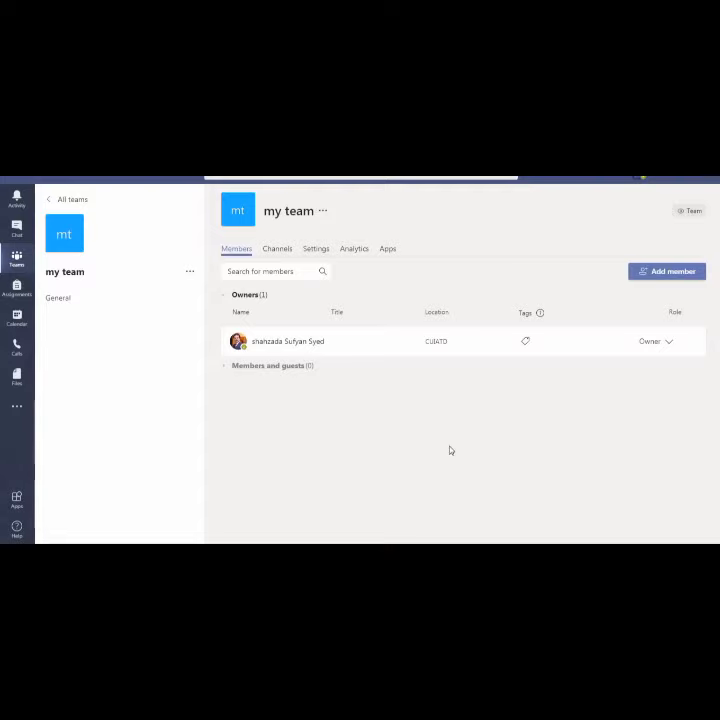
{"action": "left_click", "coordinate": [14, 259]}
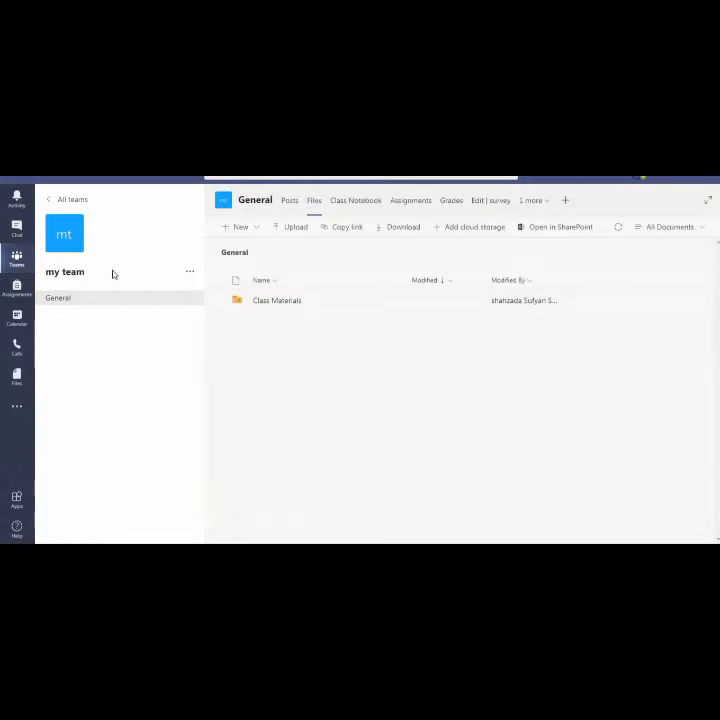
{"action": "left_click", "coordinate": [21, 261]}
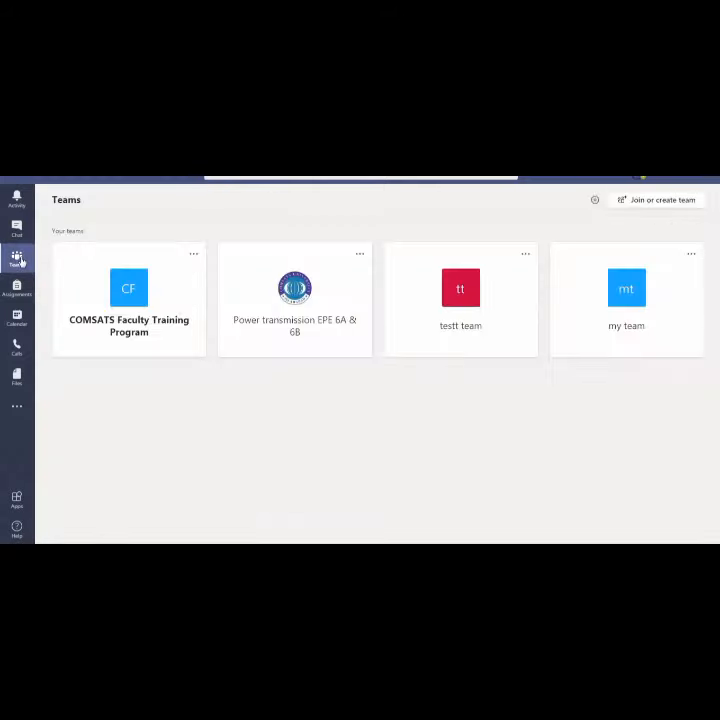
Open the Power transmission EPE 6A & 6B management page and scroll through its members
{"action": "left_click", "coordinate": [290, 309]}
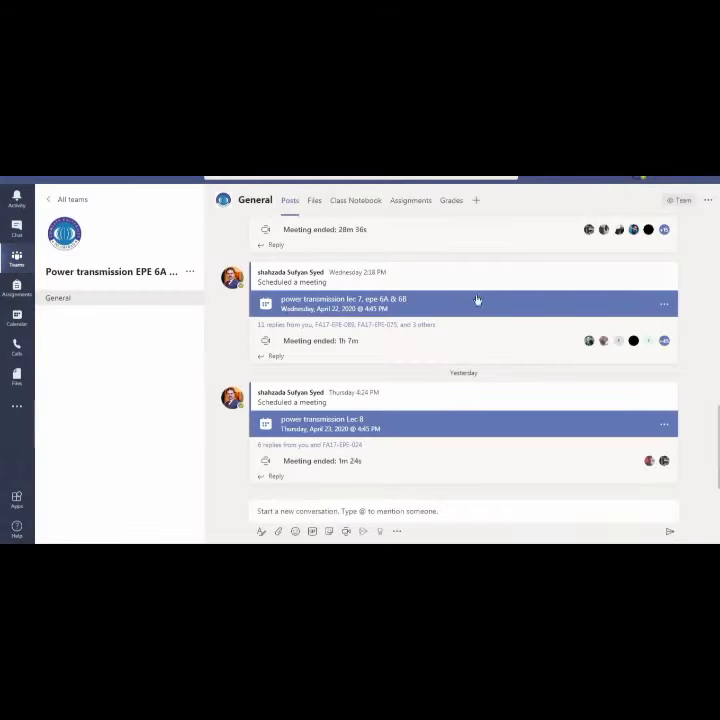
{"action": "left_click", "coordinate": [190, 272]}
{"action": "left_click", "coordinate": [203, 297]}
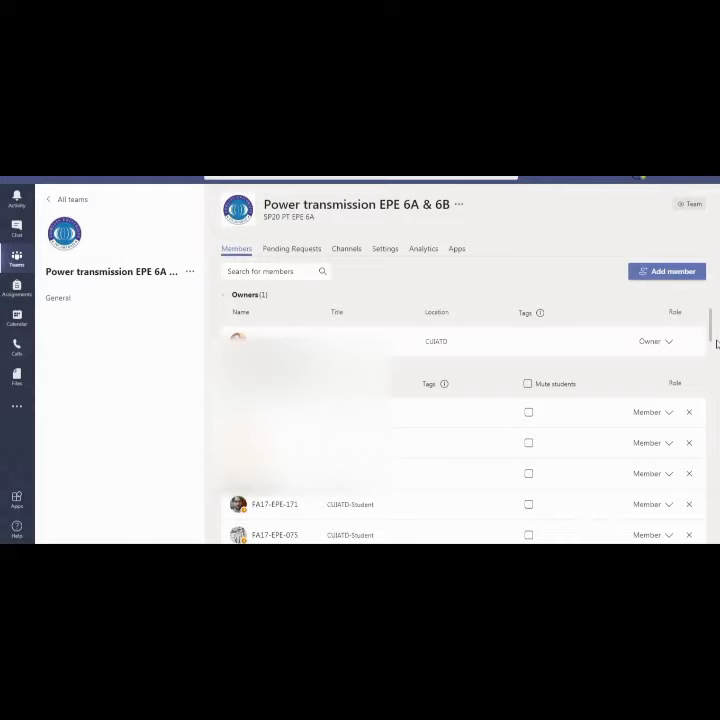
{"action": "scroll", "coordinate": [712, 360], "scroll_direction": "down", "scroll_amount": 5}
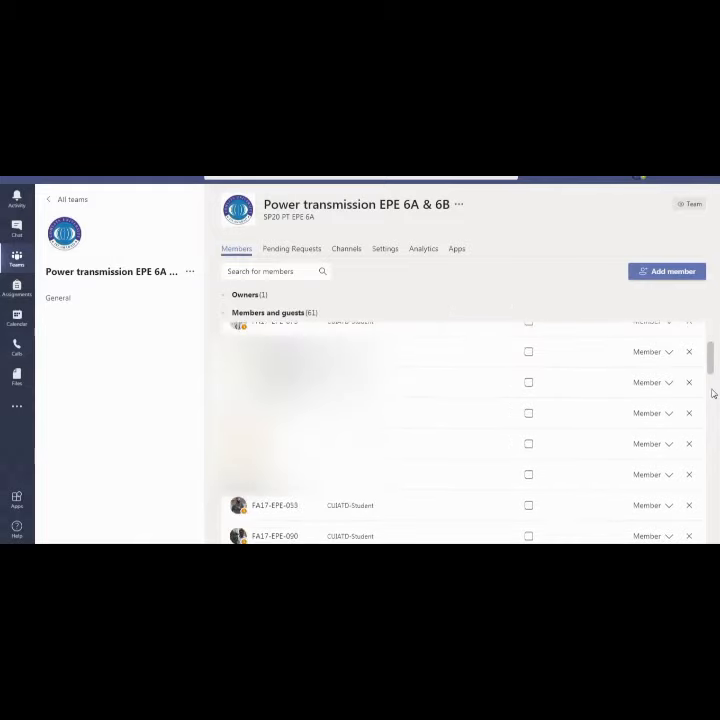
{"action": "scroll", "coordinate": [714, 500], "scroll_direction": "down", "scroll_amount": 3}
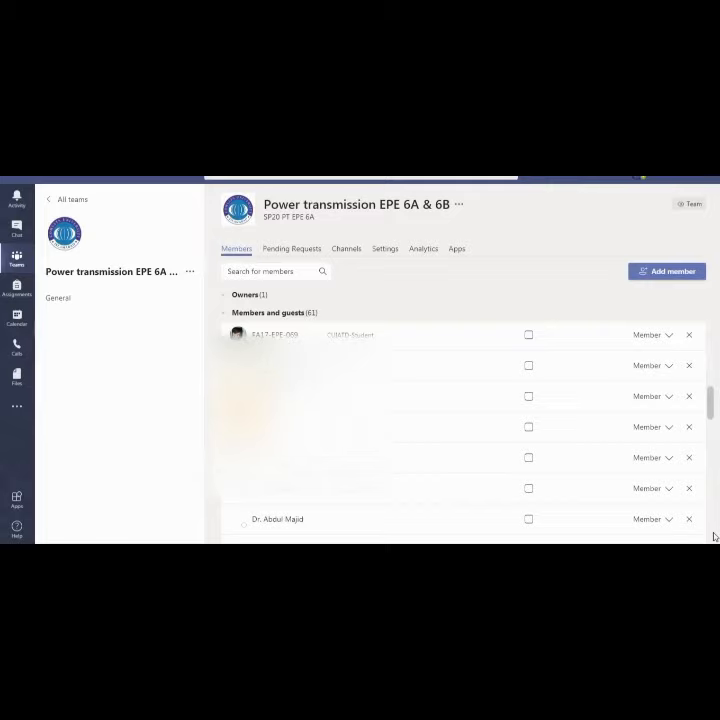
{"action": "scroll", "coordinate": [714, 538], "scroll_direction": "down", "scroll_amount": 5}
{"action": "scroll", "coordinate": [712, 500], "scroll_direction": "down", "scroll_amount": 3}
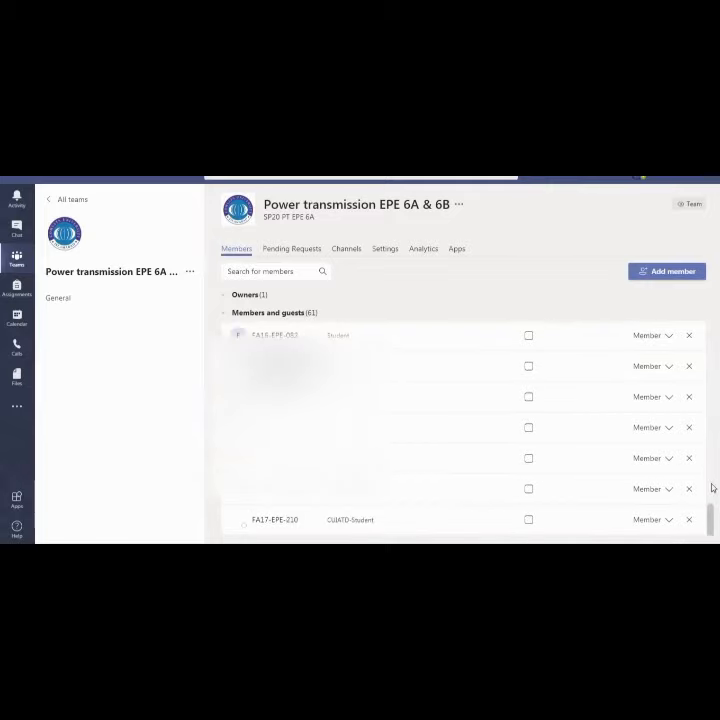
{"action": "left_click_drag", "start_coordinate": [711, 513], "coordinate": [711, 323]}
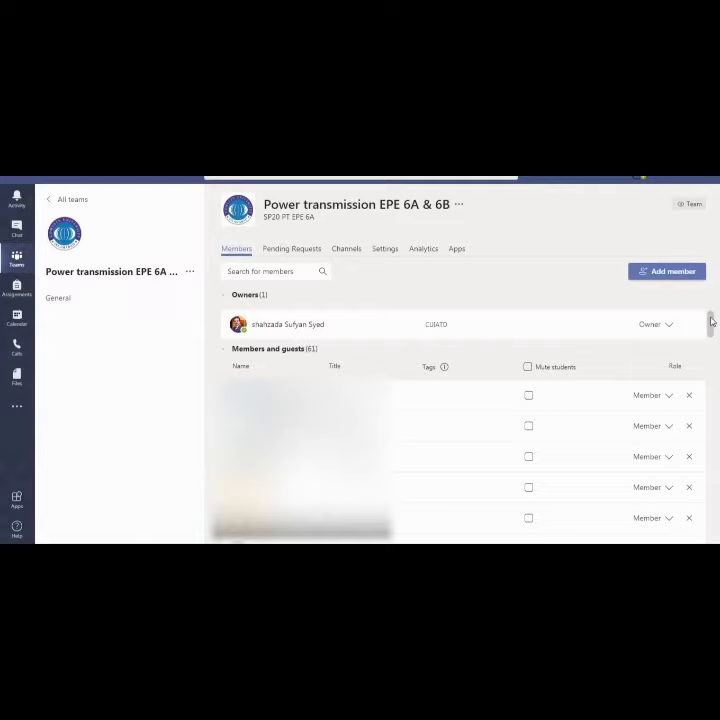
Mute and unmute all students, then mute and unmute the second student
{"action": "left_click", "coordinate": [527, 369]}
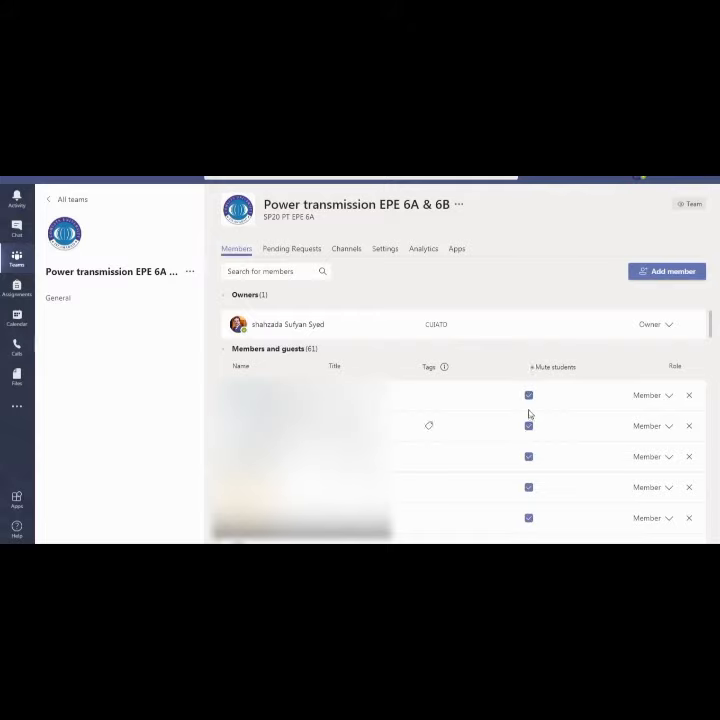
{"action": "left_click", "coordinate": [528, 368]}
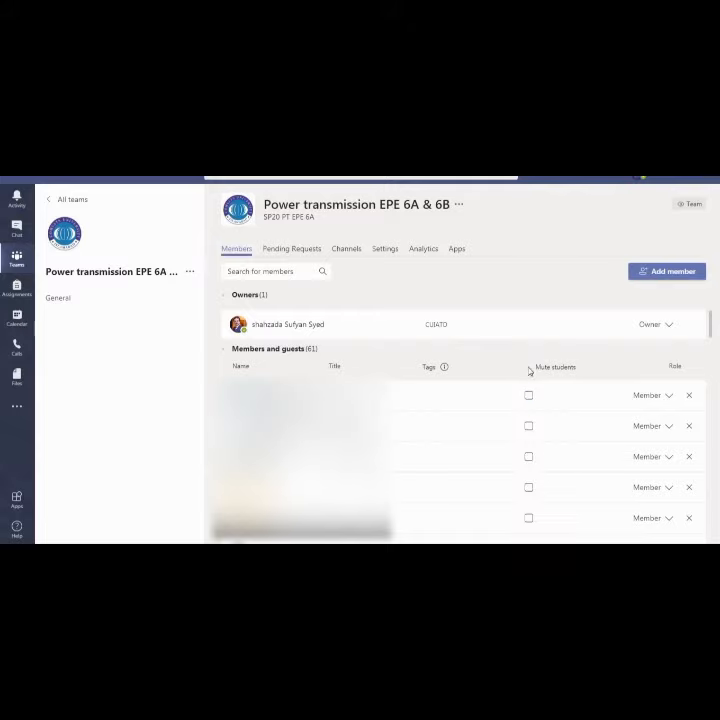
{"action": "left_click", "coordinate": [529, 427]}
{"action": "left_click", "coordinate": [529, 427]}
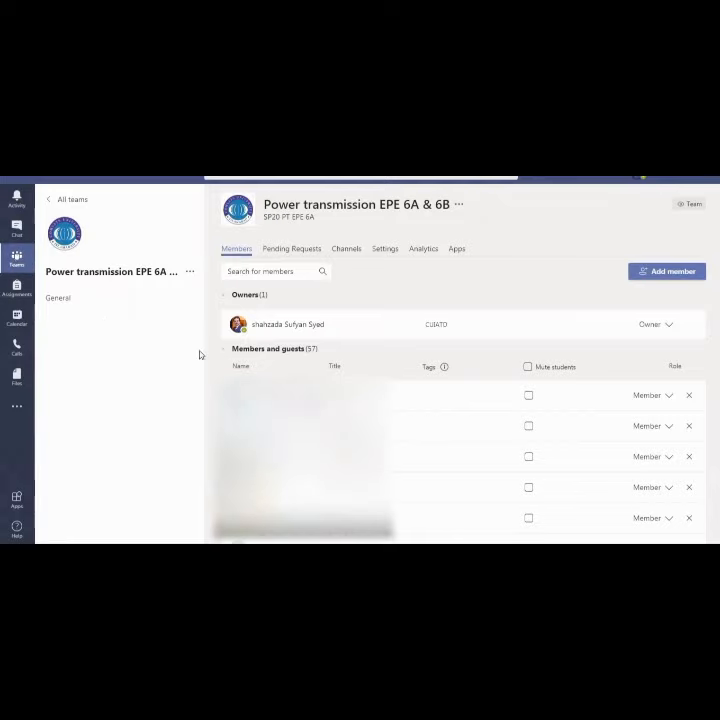
Return via the Teams overview to my team's General channel
{"action": "left_click", "coordinate": [72, 298]}
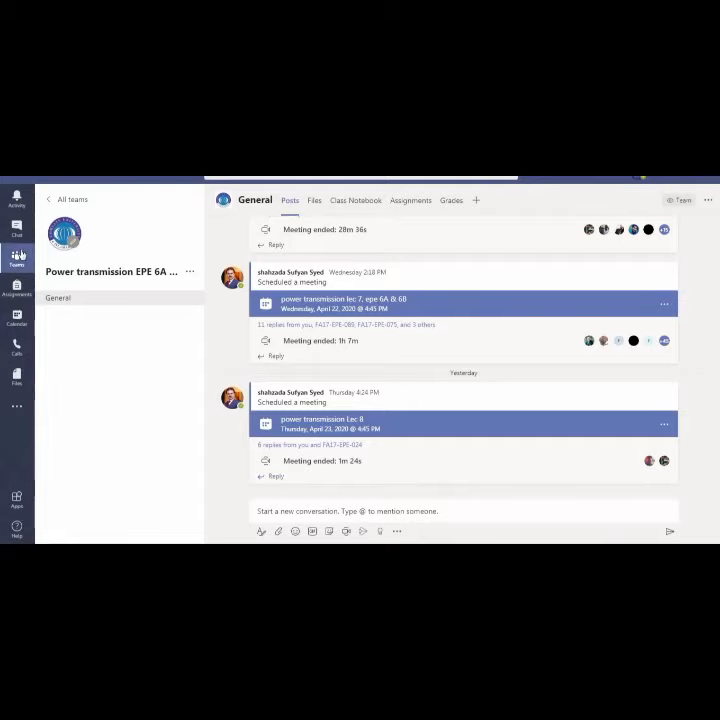
{"action": "left_click", "coordinate": [17, 258]}
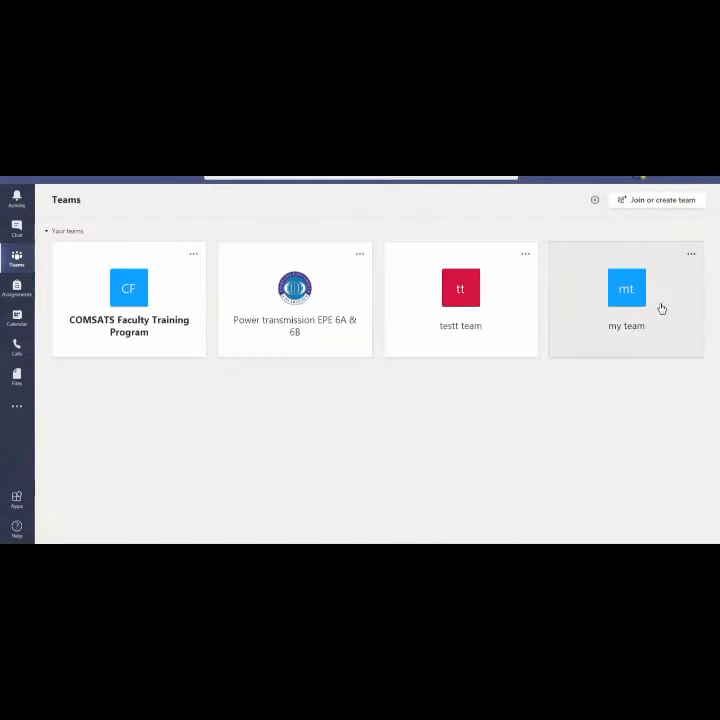
{"action": "left_click", "coordinate": [660, 309]}
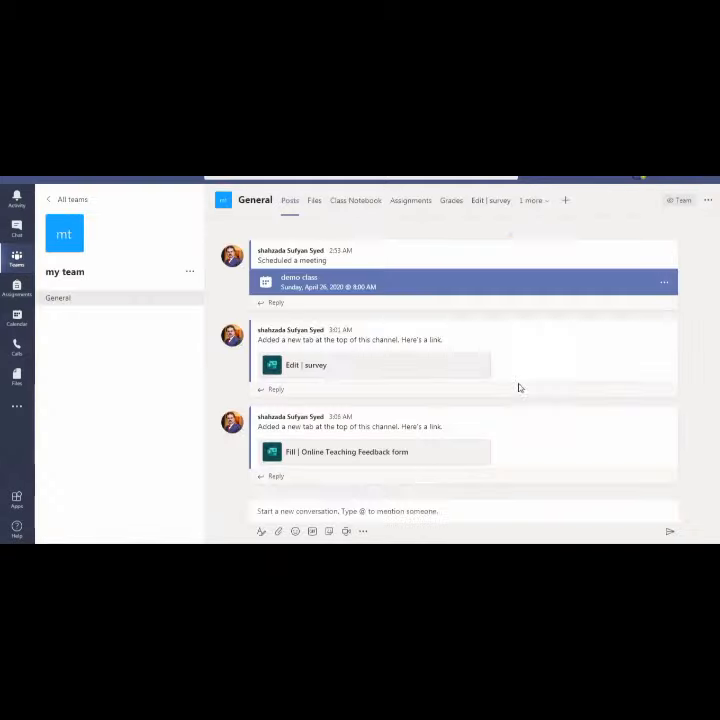
Try Meet now and the Stream inserter from a new post, closing both
{"action": "left_click", "coordinate": [368, 513]}
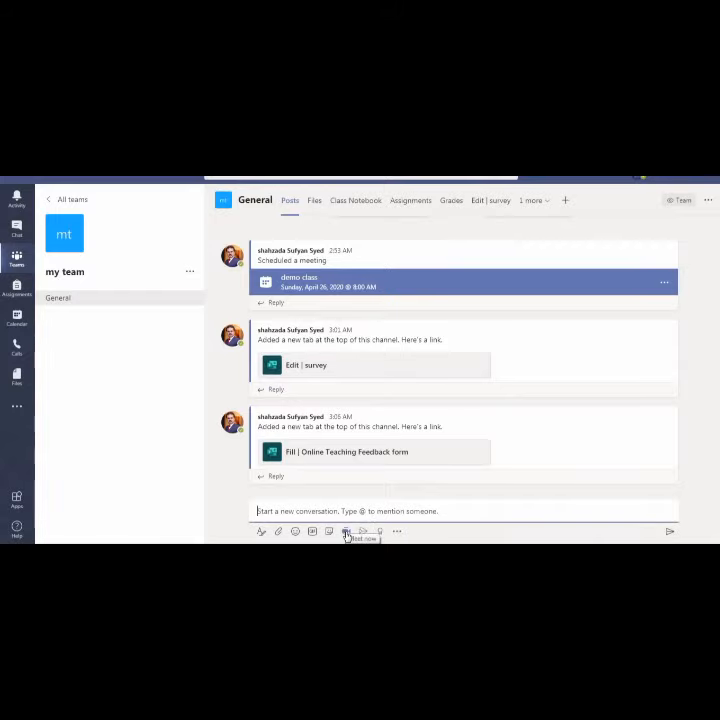
{"action": "left_click", "coordinate": [346, 532]}
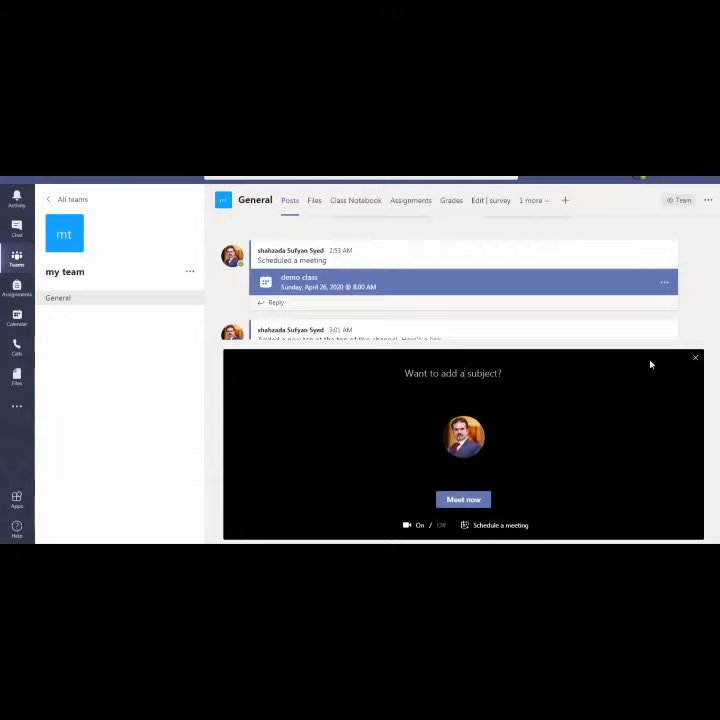
{"action": "left_click", "coordinate": [697, 361]}
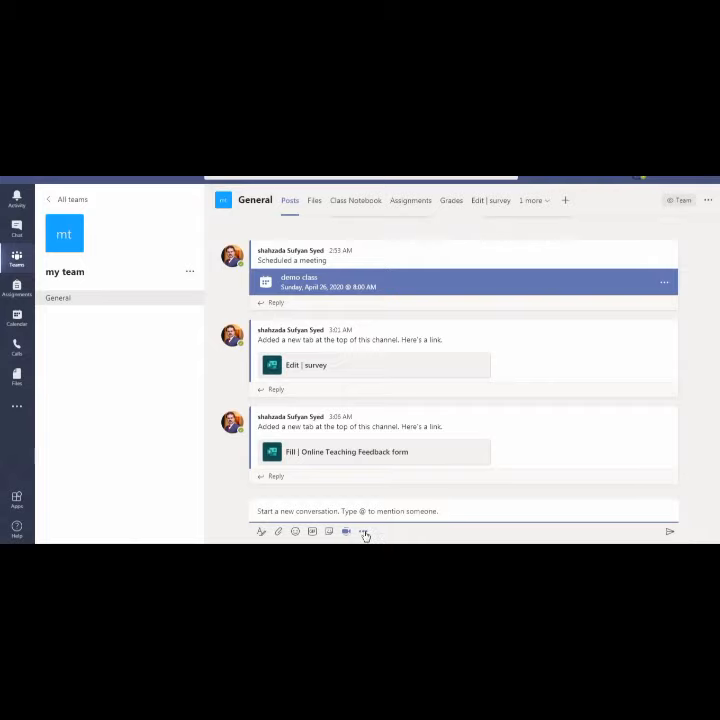
{"action": "left_click", "coordinate": [364, 532]}
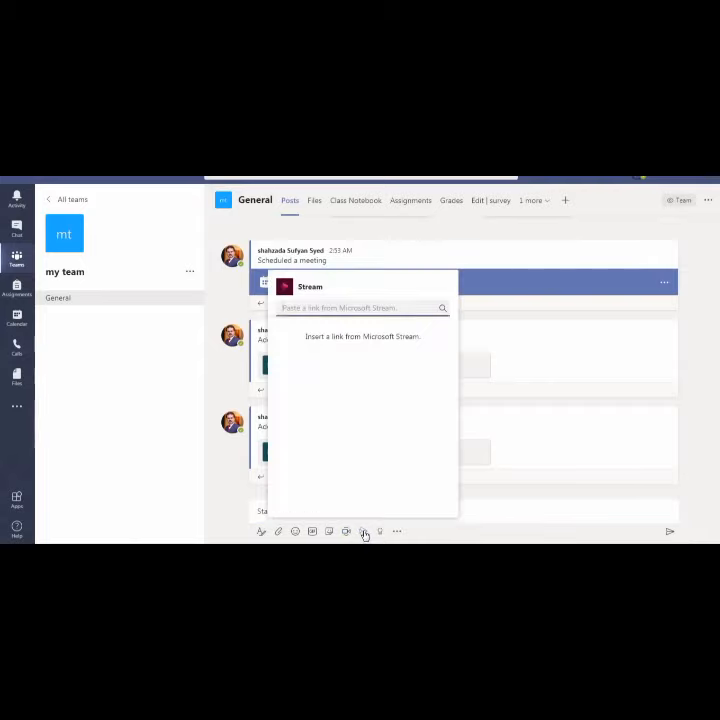
{"action": "left_click", "coordinate": [474, 503]}
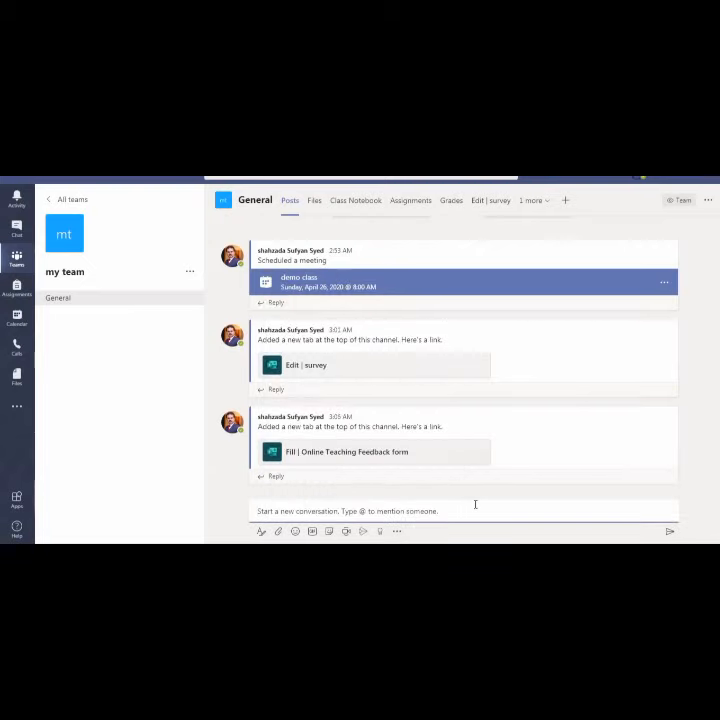